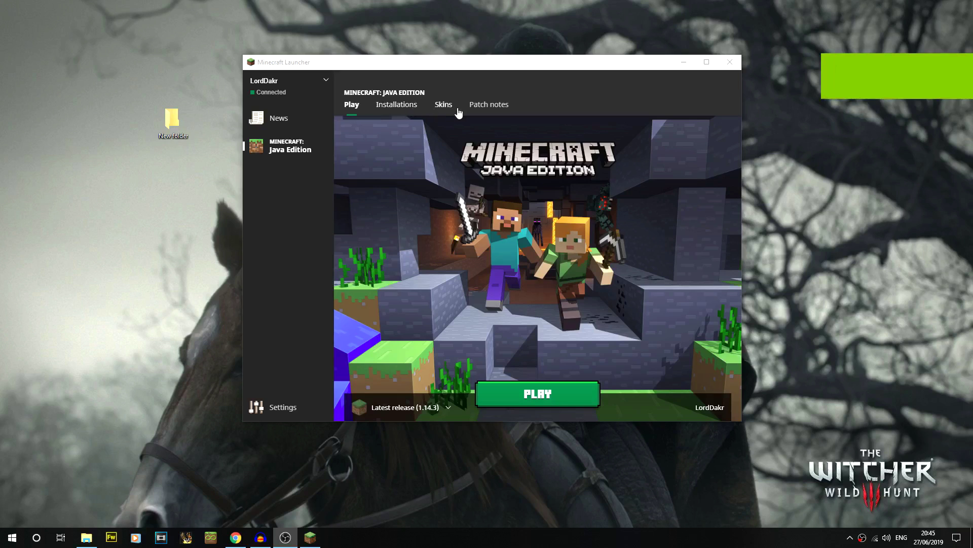
Create a new Minecraft installation named "Vanilla 1.14.3" using the version release 1.14.3.
left_click(406, 109)
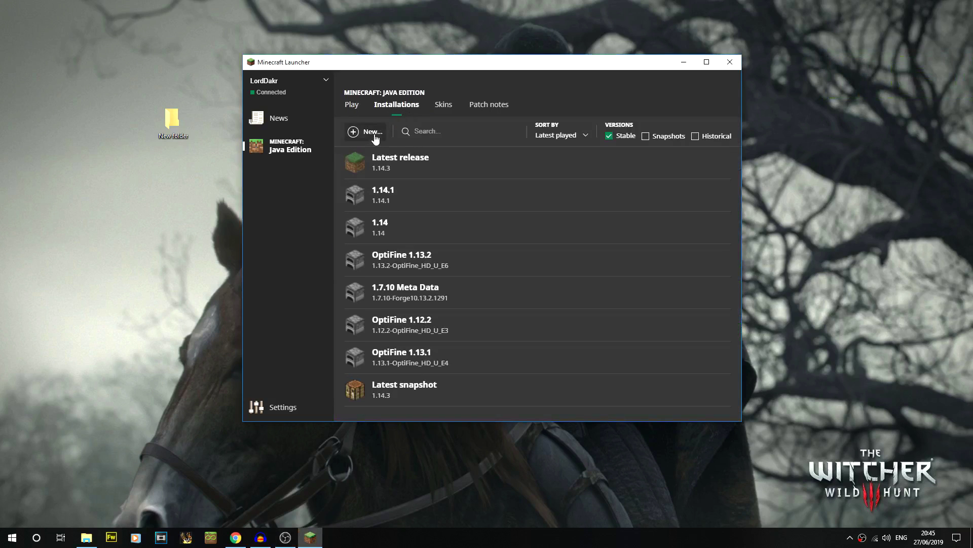
left_click(373, 133)
type("Vanilla 1.14.3")
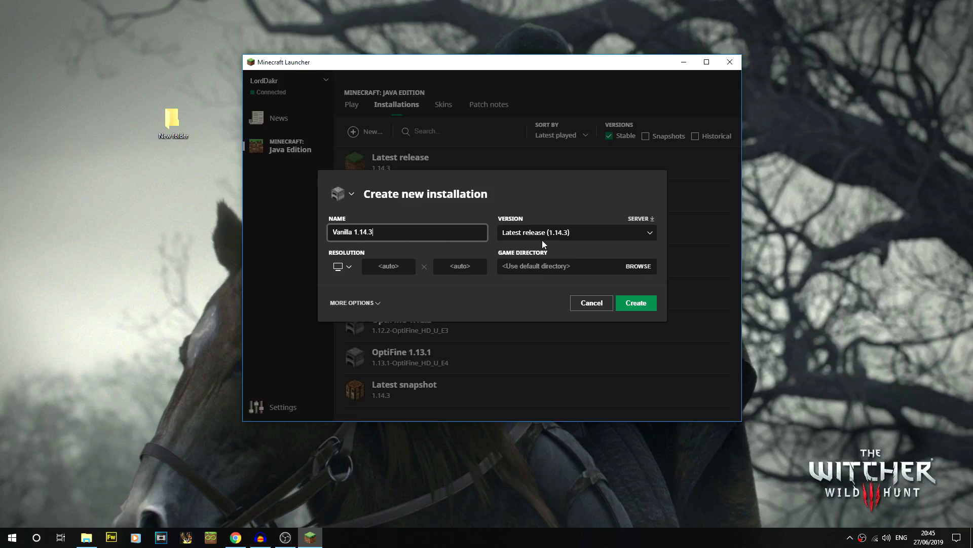
left_click(562, 233)
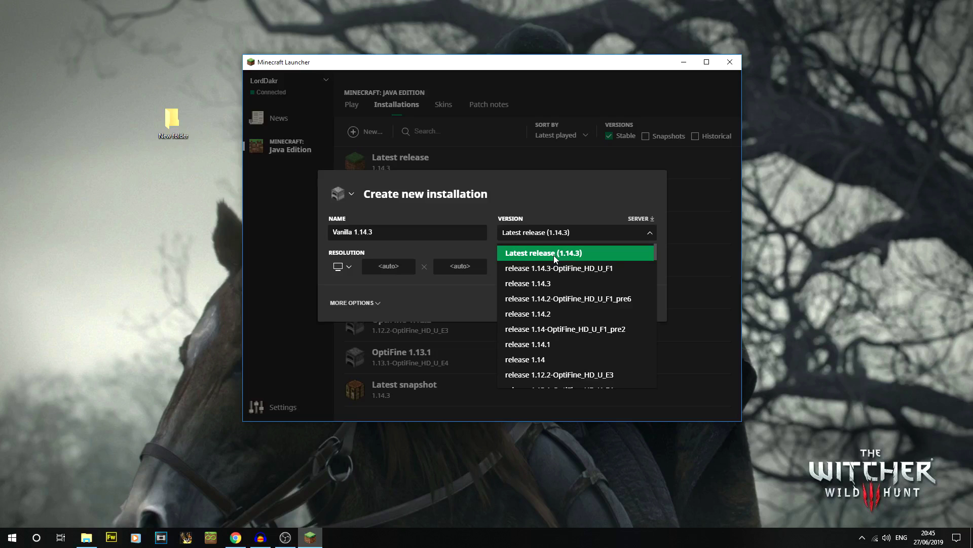
left_click(536, 285)
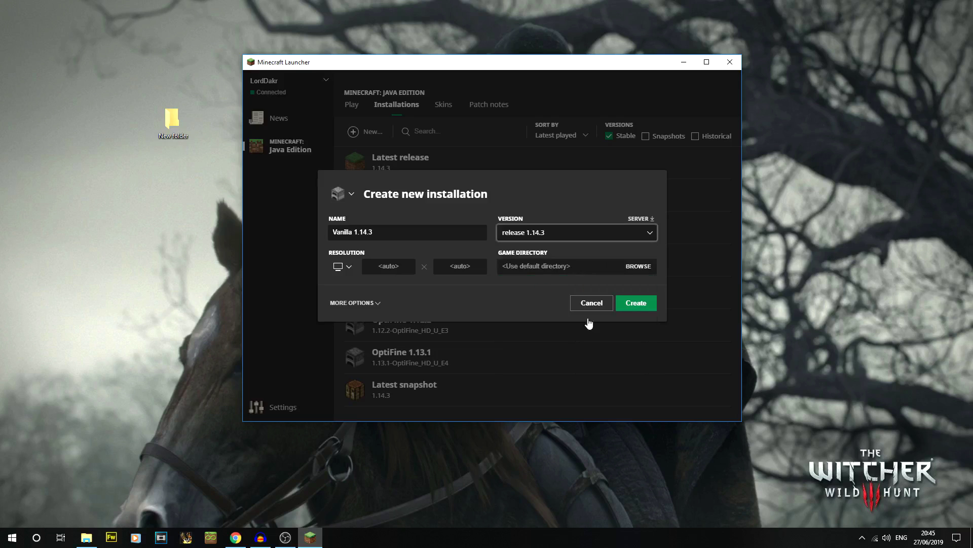
left_click(637, 303)
Launch the game from the Vanilla 1.14.3 installation, leaving its settings unedited.
scroll(498, 283, "down", 1)
scroll(425, 403, "up", 1)
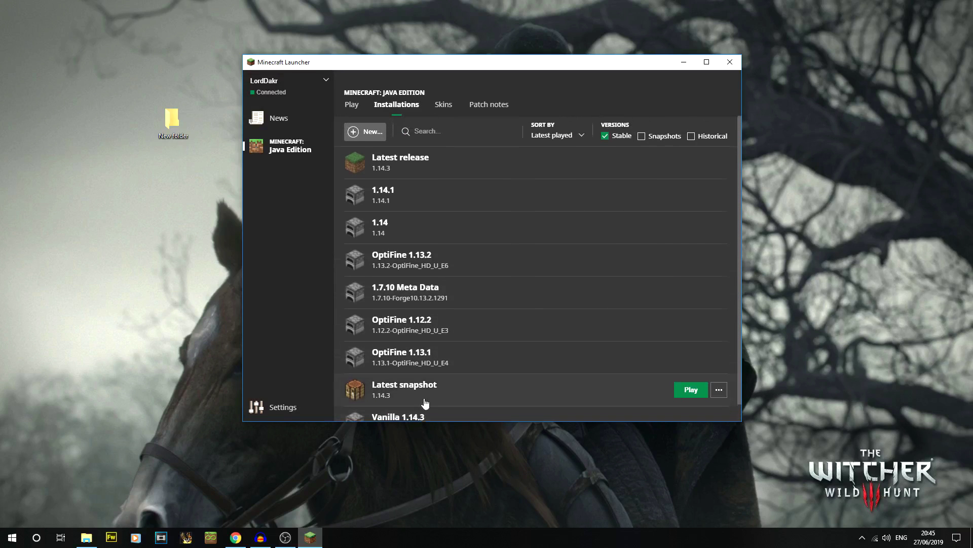
scroll(425, 403, "down", 1)
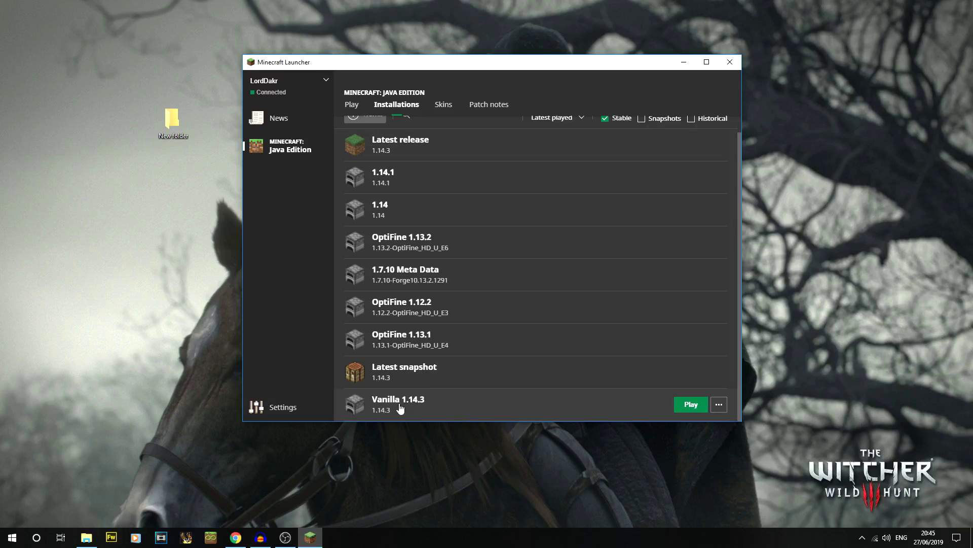
left_click(406, 402)
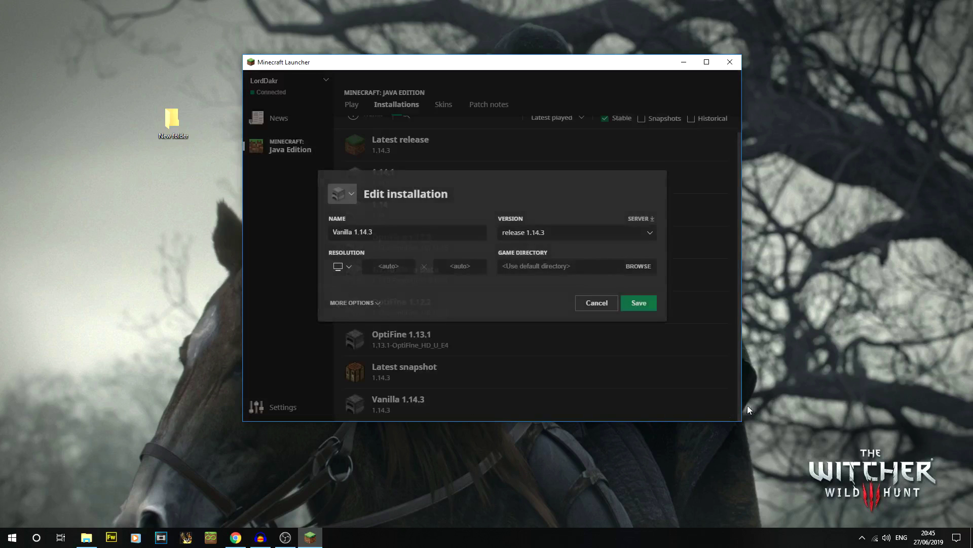
left_click(611, 308)
left_click(694, 405)
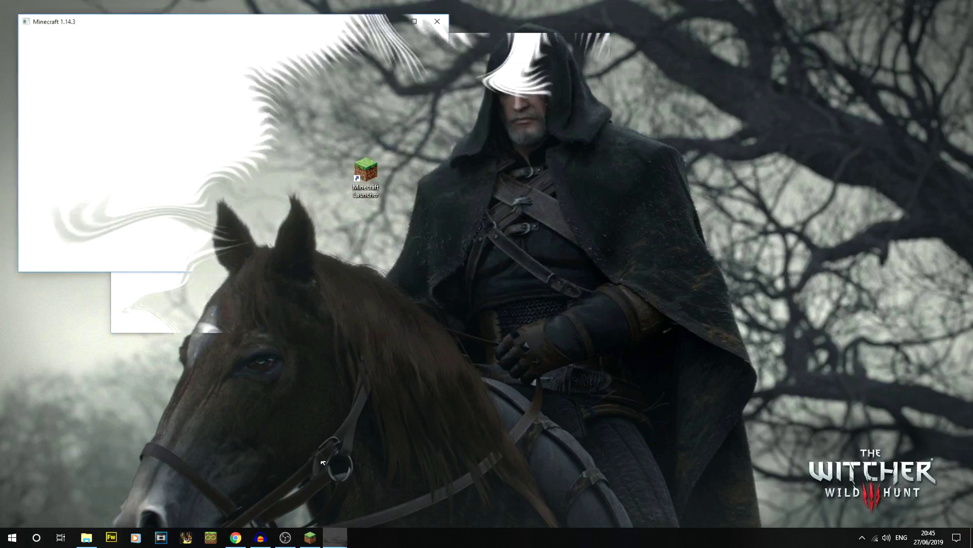
Switch to Chrome, open the OptiFine downloads page and expand its list of preview versions.
left_click(235, 538)
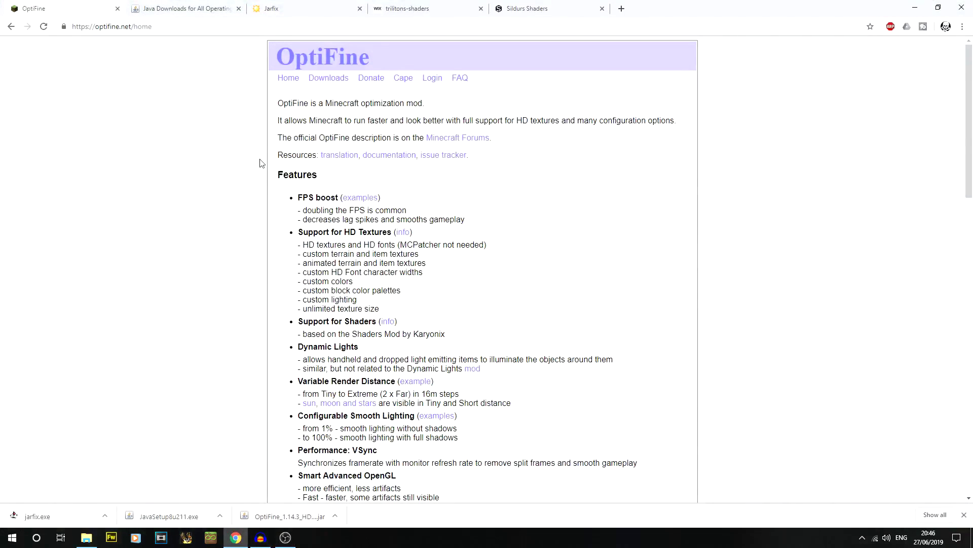
left_click(325, 81)
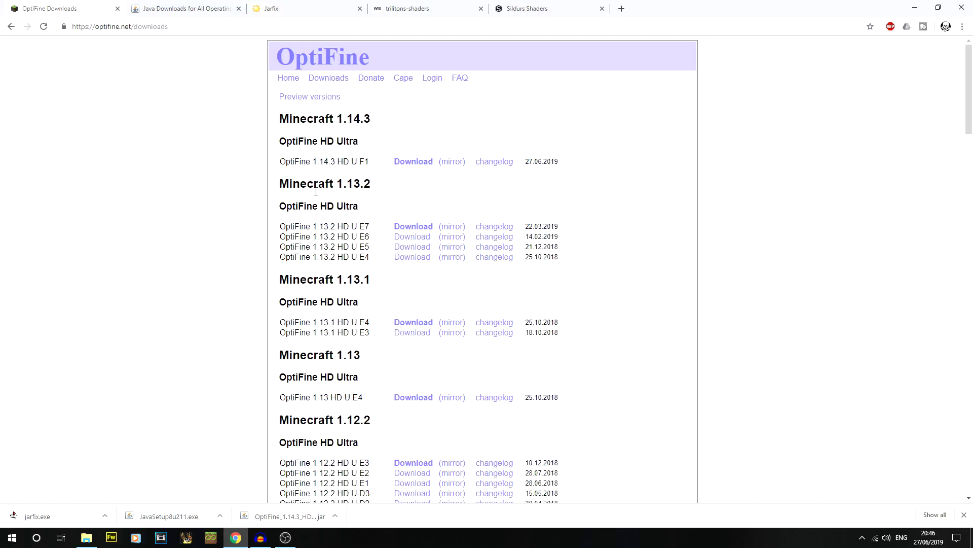
left_click_drag(279, 121, 389, 137)
left_click(389, 138)
double_click(348, 121)
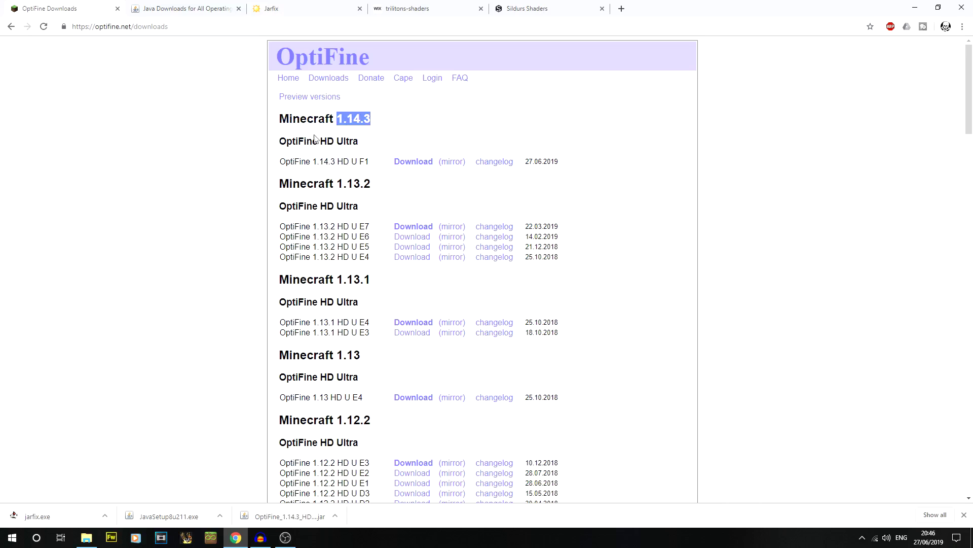
left_click(275, 123)
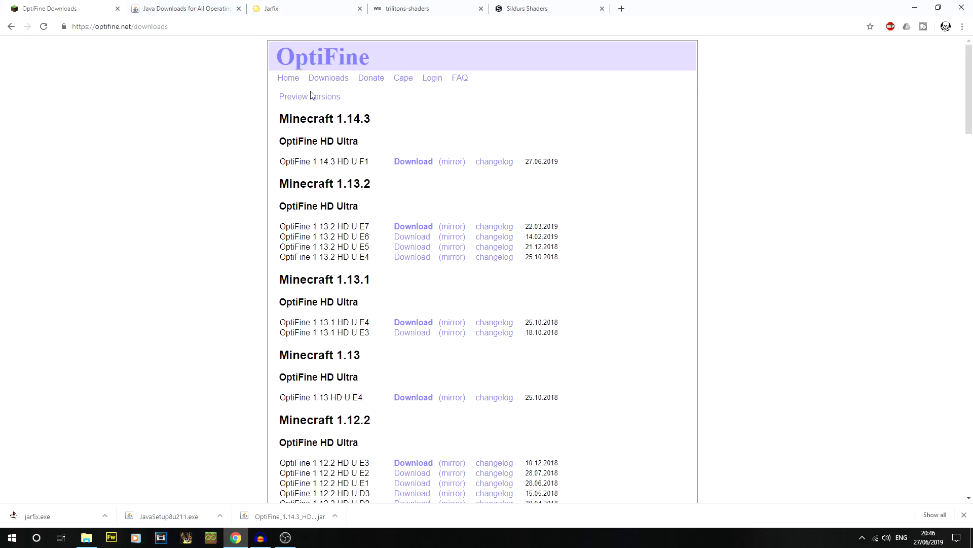
left_click(315, 98)
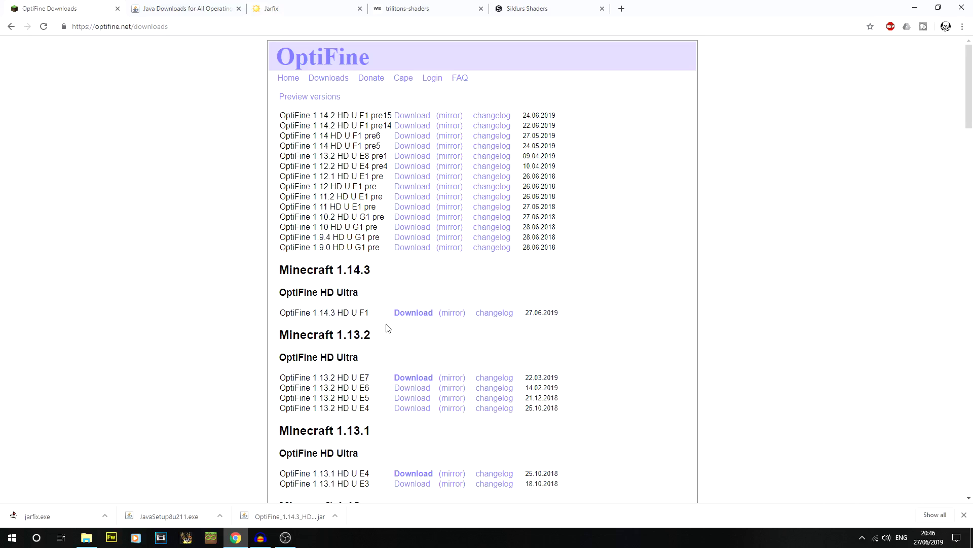
Download OptiFine 1.14.3 HD U F1, skipping the adf.ly ad and going back from the Roblox advertising page.
left_click(402, 317)
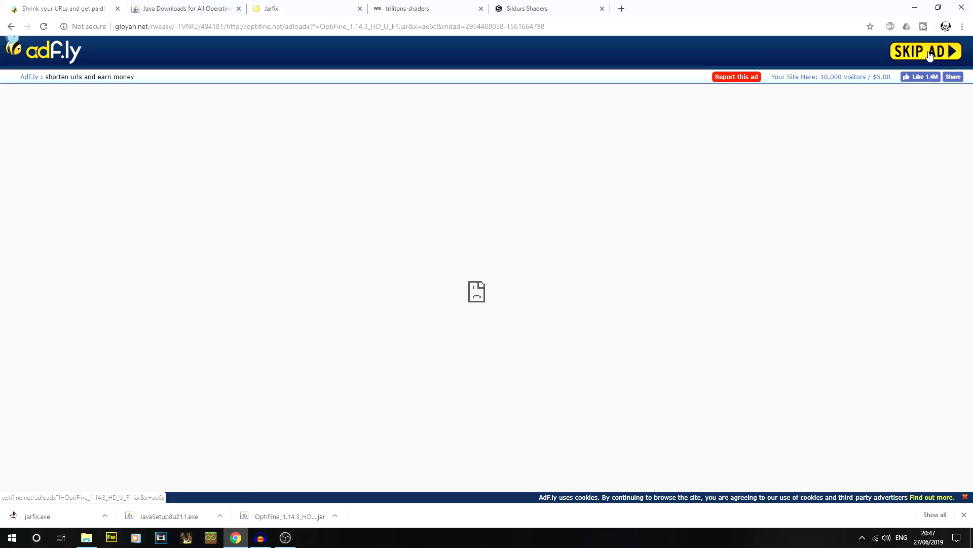
left_click(929, 53)
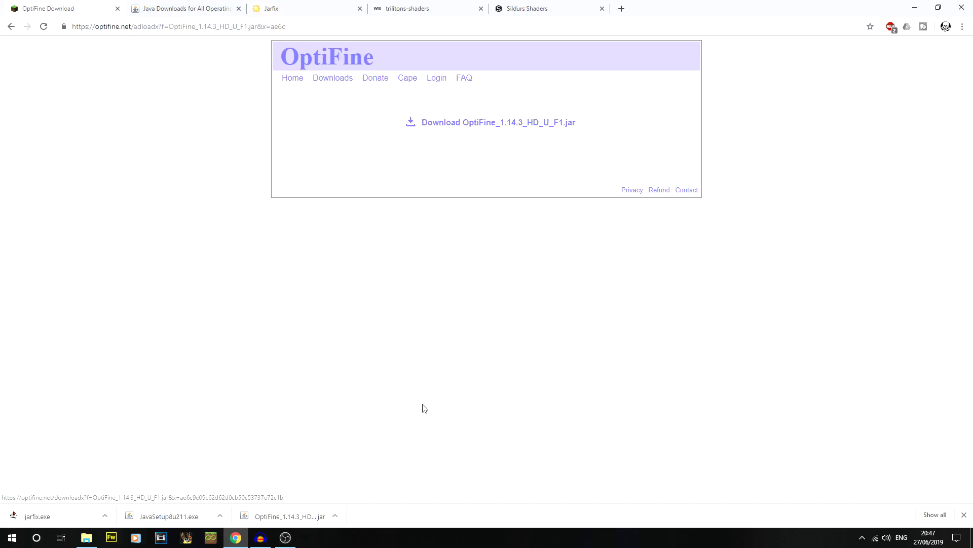
left_click(964, 515)
left_click(534, 131)
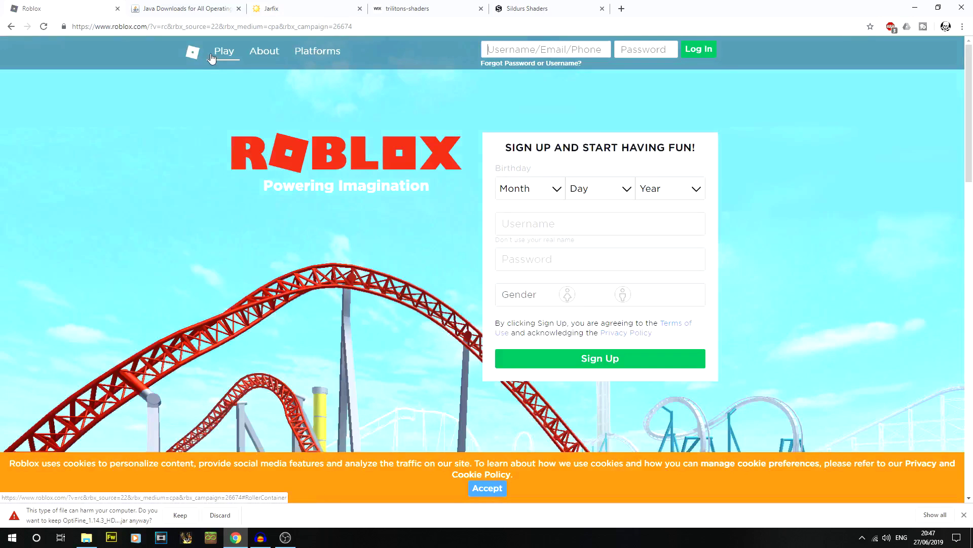
left_click(11, 27)
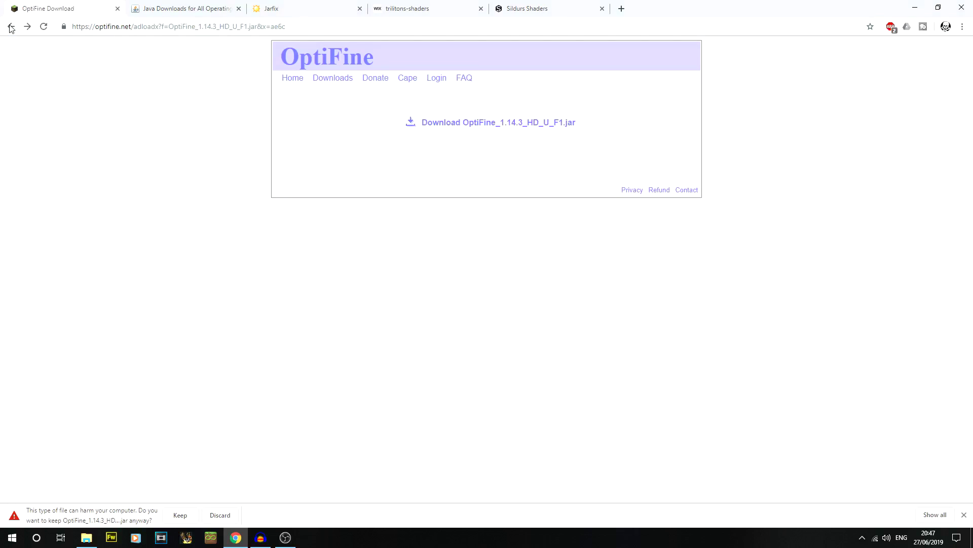
Open the mirror download page for OptiFine 1.14.3 HD U F1 and keep the downloaded jar file despite the warning.
left_click(339, 79)
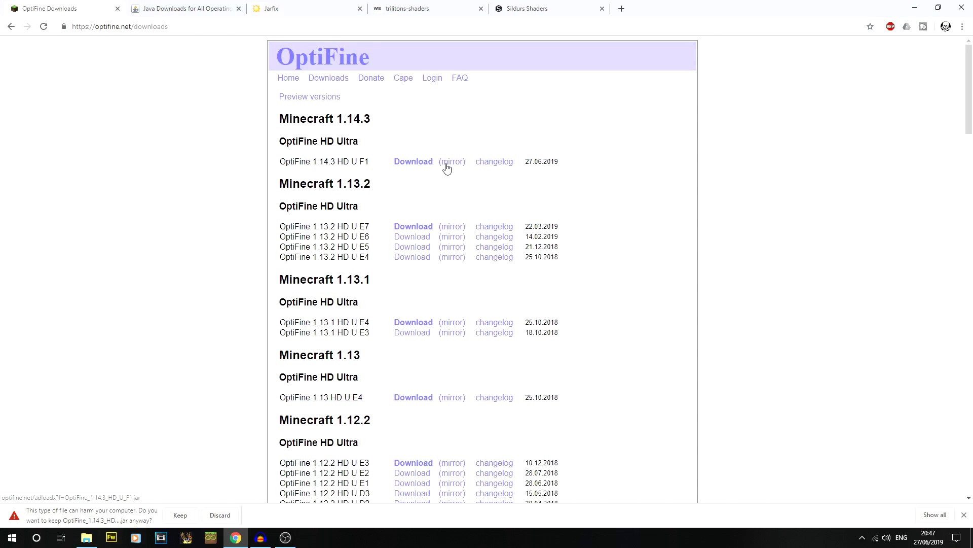
left_click(447, 168)
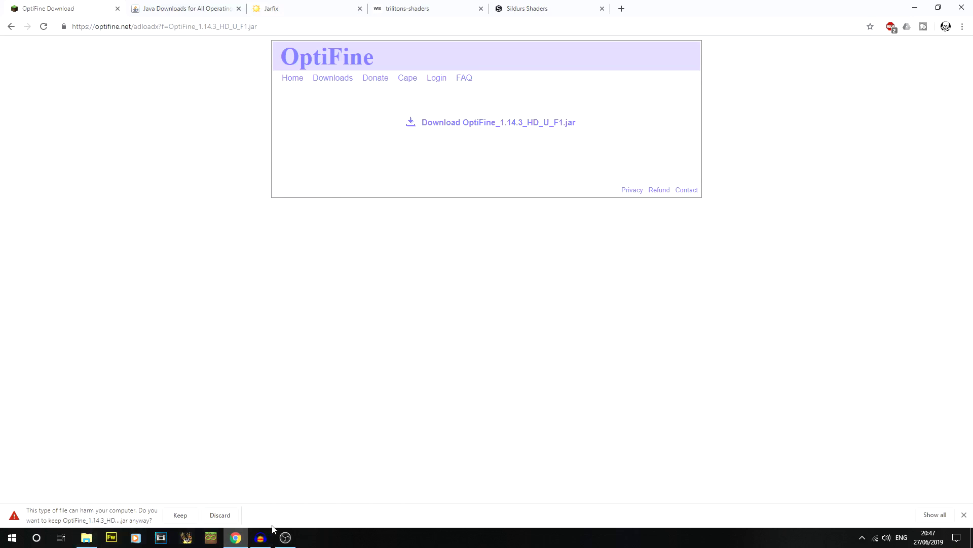
left_click(180, 515)
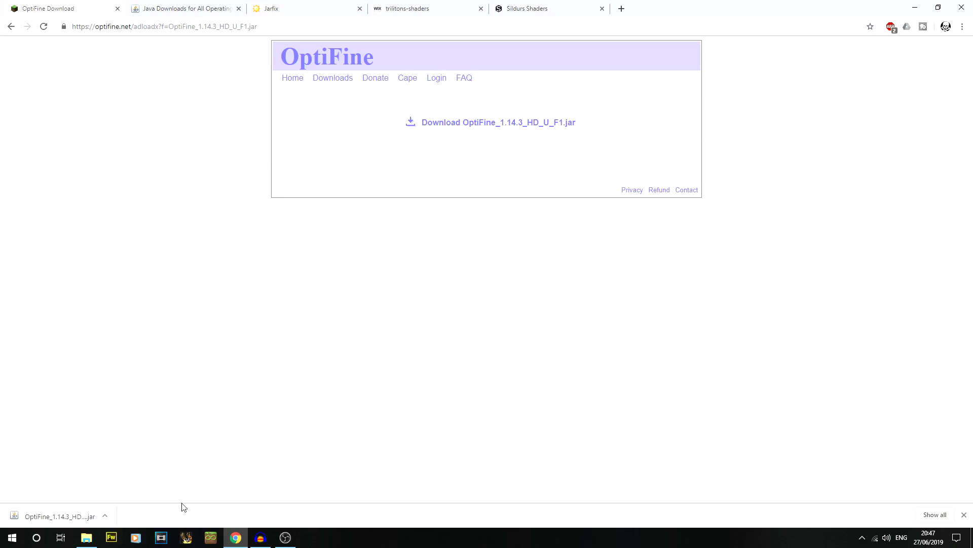
Show the downloaded OptiFine_1.14.3_HD_U_F1.jar in the Downloads folder.
left_click(106, 516)
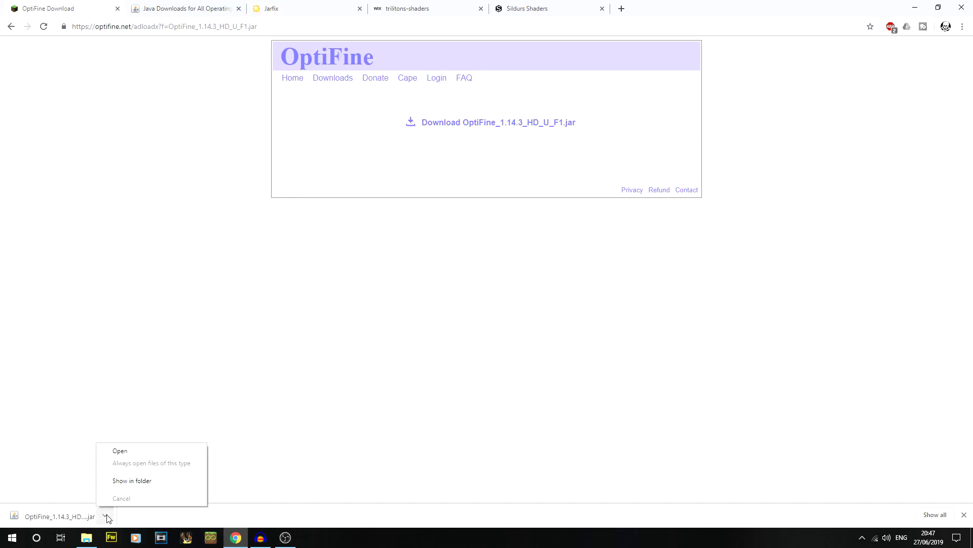
left_click(145, 480)
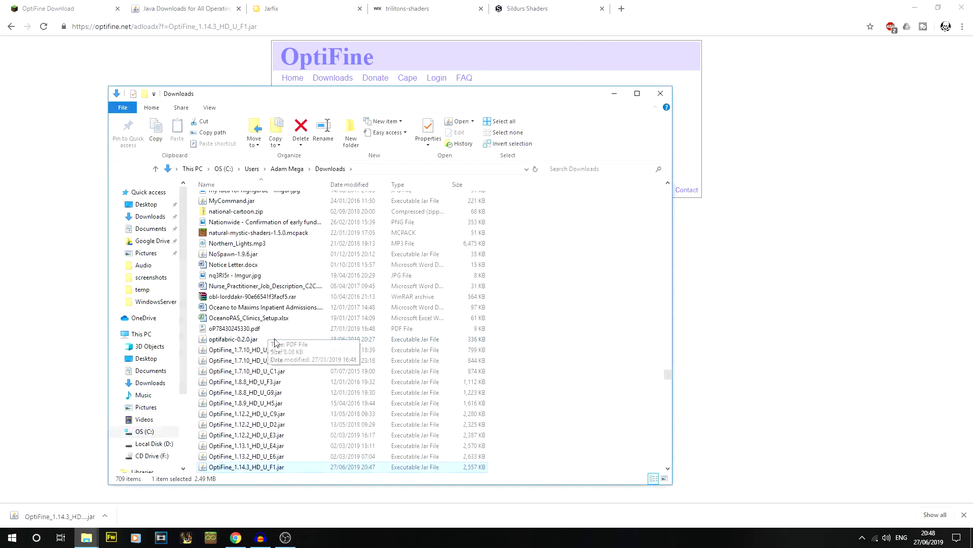
scroll(428, 375, "down", 2)
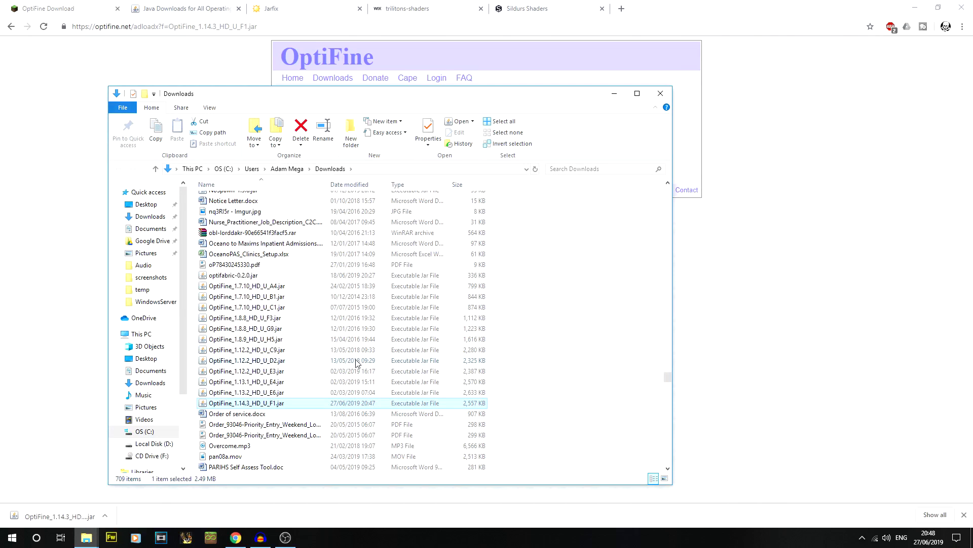
left_click(105, 516)
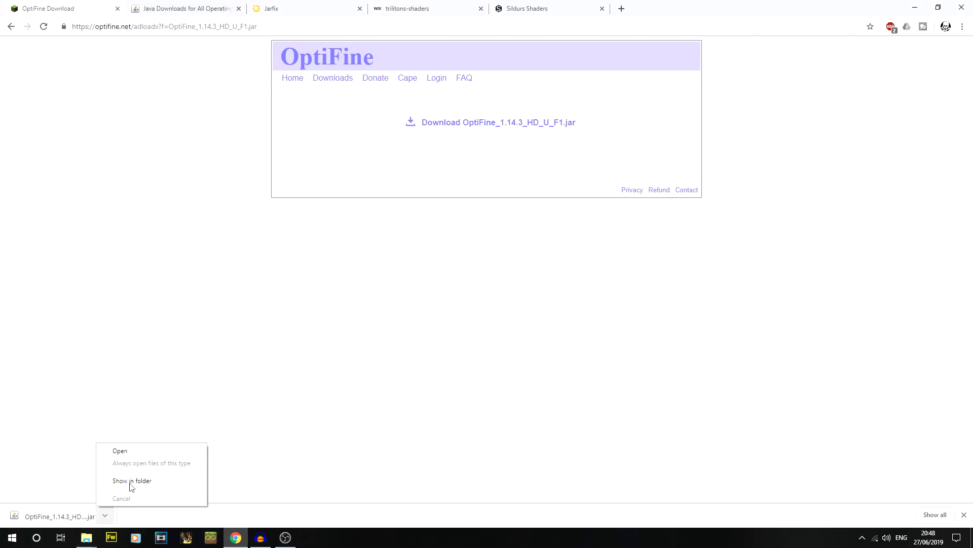
left_click(86, 537)
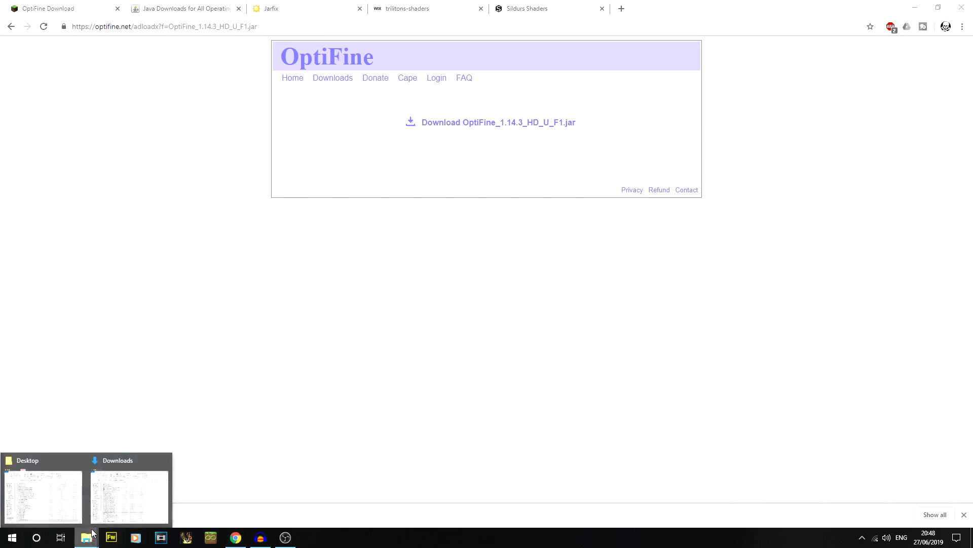
left_click(155, 475)
scroll(306, 287, "down", 4)
scroll(306, 287, "up", 1)
scroll(306, 288, "up", 1)
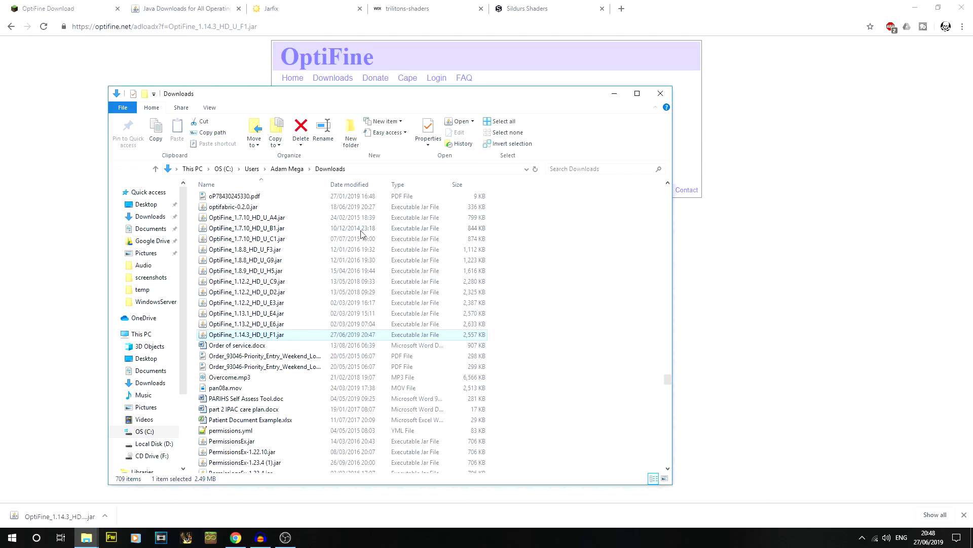
Move OptiFine_1.14.3_HD_U_F1.jar from the Downloads folder into "New folder" on the desktop.
right_click(260, 339)
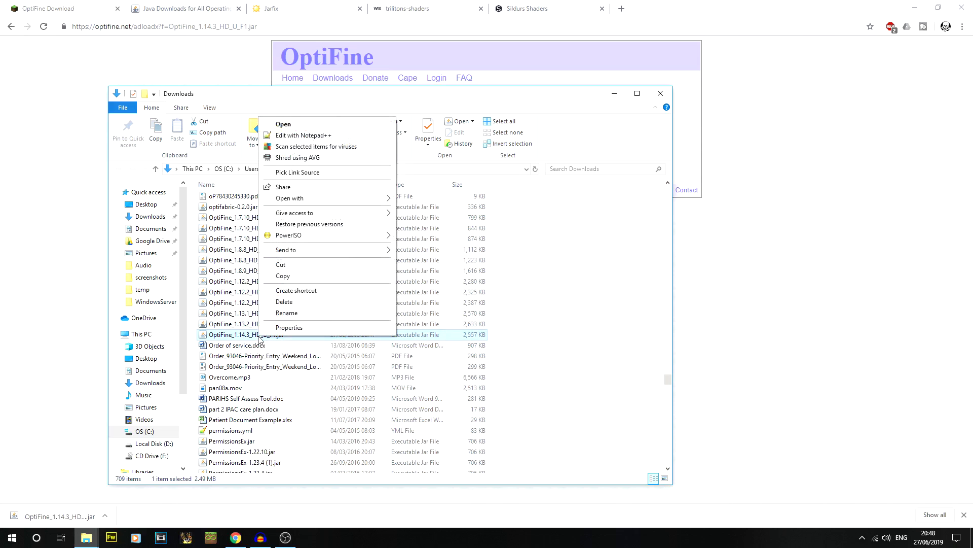
left_click(280, 264)
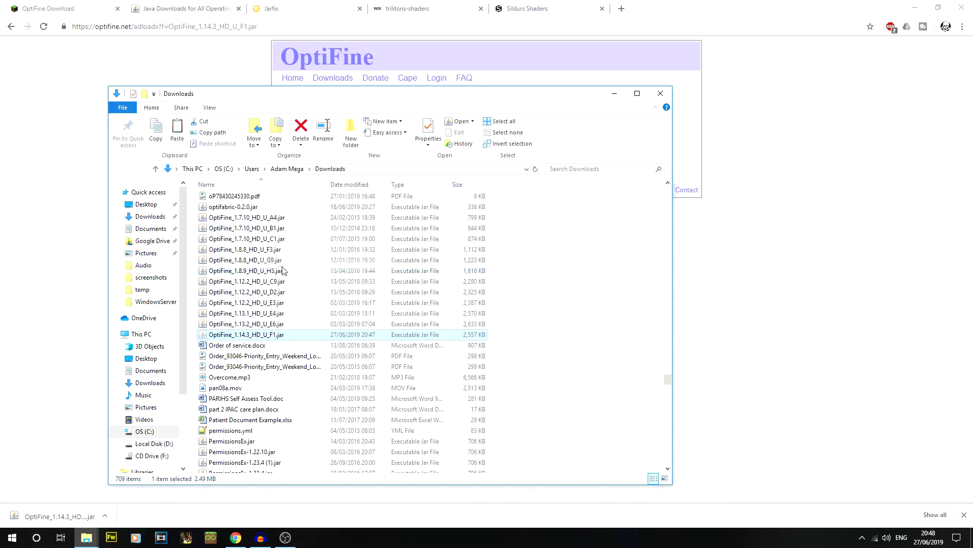
left_click(915, 8)
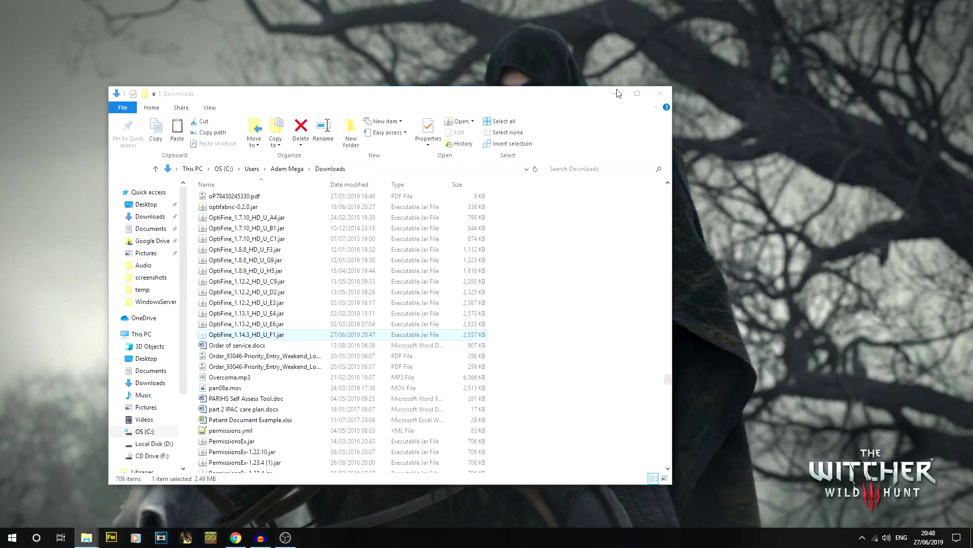
left_click(614, 93)
double_click(181, 116)
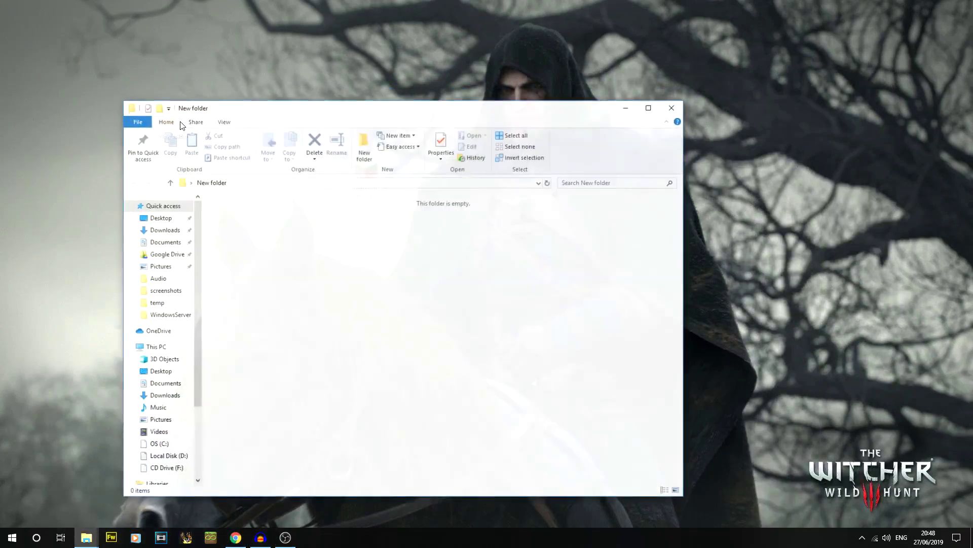
right_click(371, 310)
left_click(416, 376)
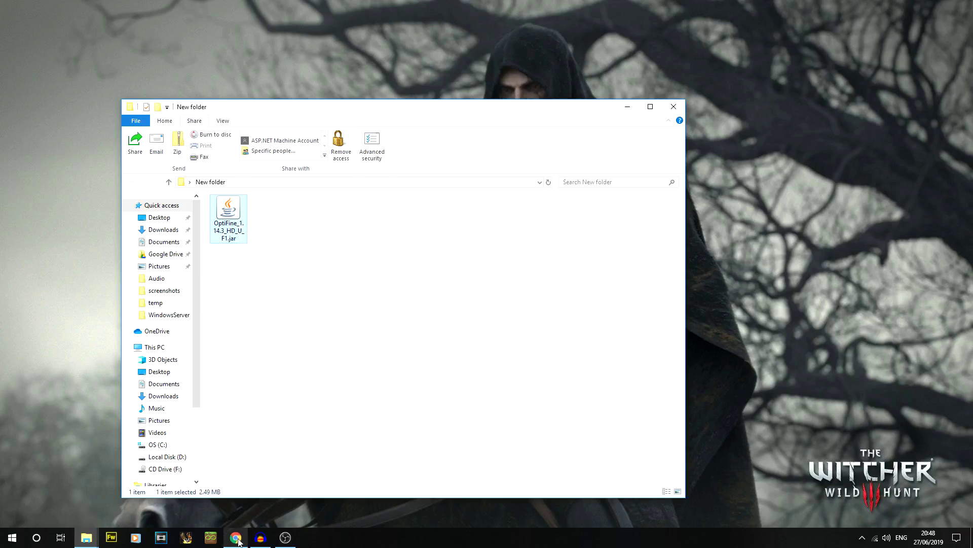
Switch to Chrome and examine the Java downloads page for the installers offered for each operating system.
mouse_move(237, 536)
left_click(235, 491)
left_click(167, 8)
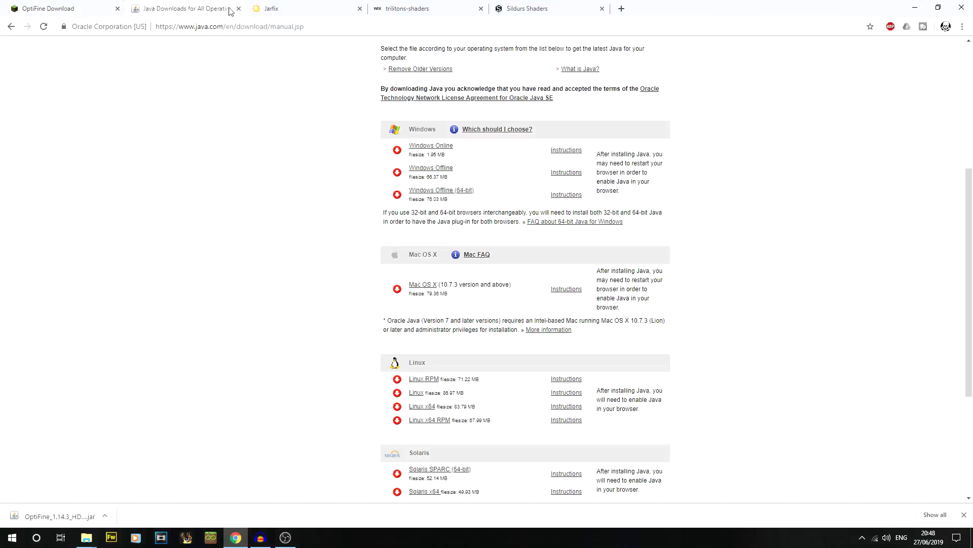
scroll(291, 298, "up", 5)
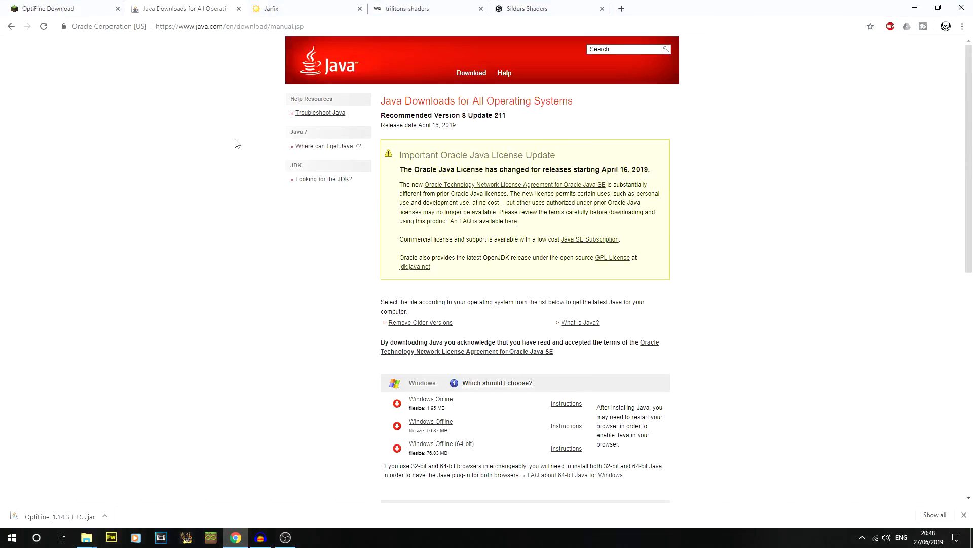
scroll(274, 313, "down", 6)
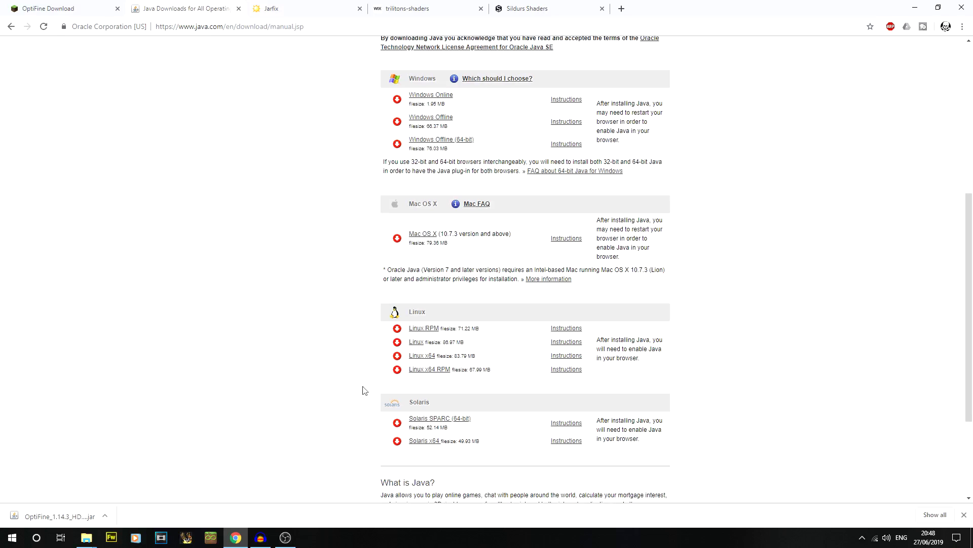
scroll(355, 425, "down", 3)
scroll(467, 387, "up", 1)
scroll(467, 386, "up", 5)
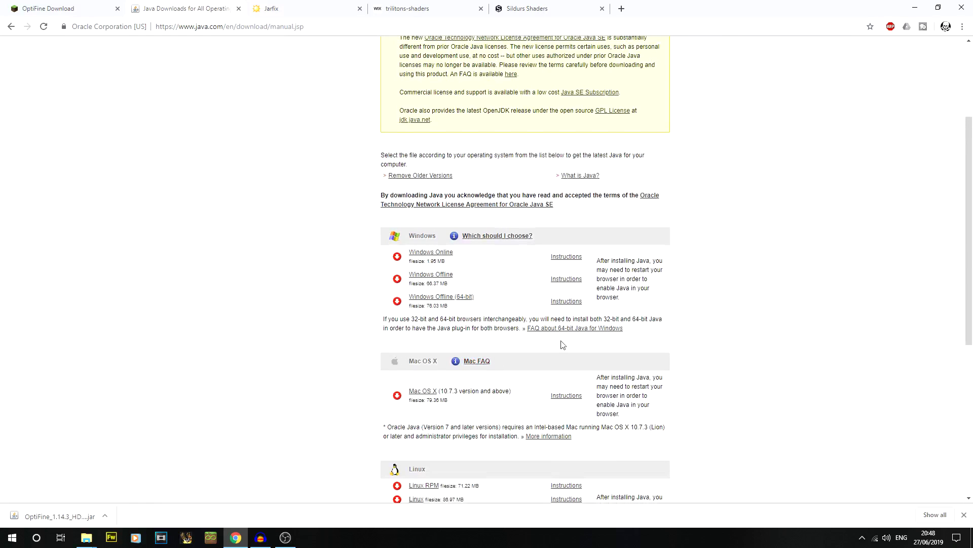
Open the computer's system properties from This PC in File Explorer, check the system type, and close them.
scroll(533, 343, "up", 3)
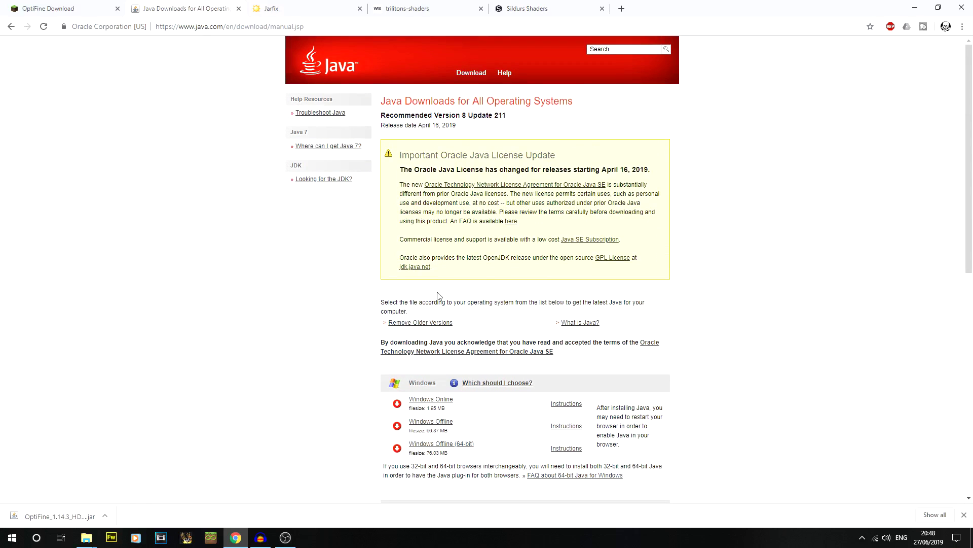
scroll(511, 334, "down", 4)
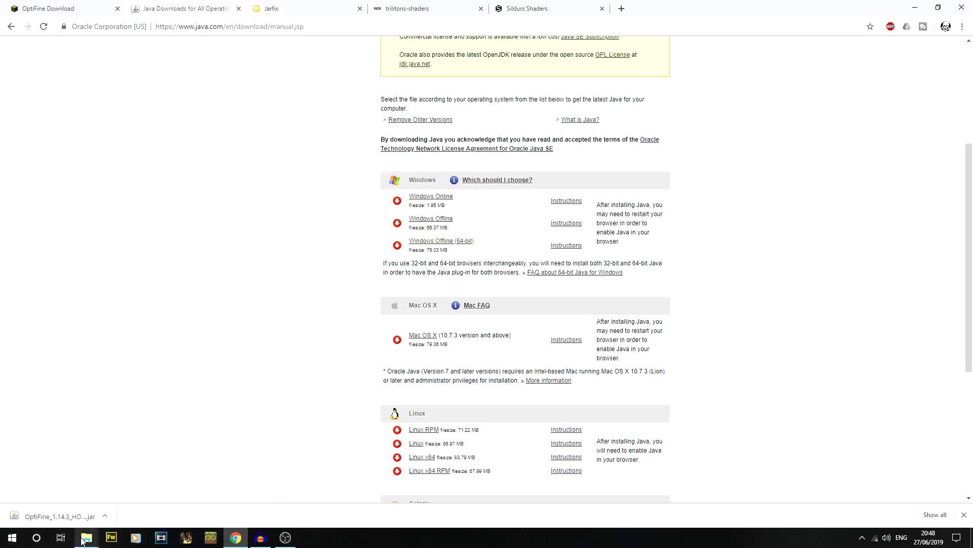
mouse_move(86, 538)
left_click(231, 480)
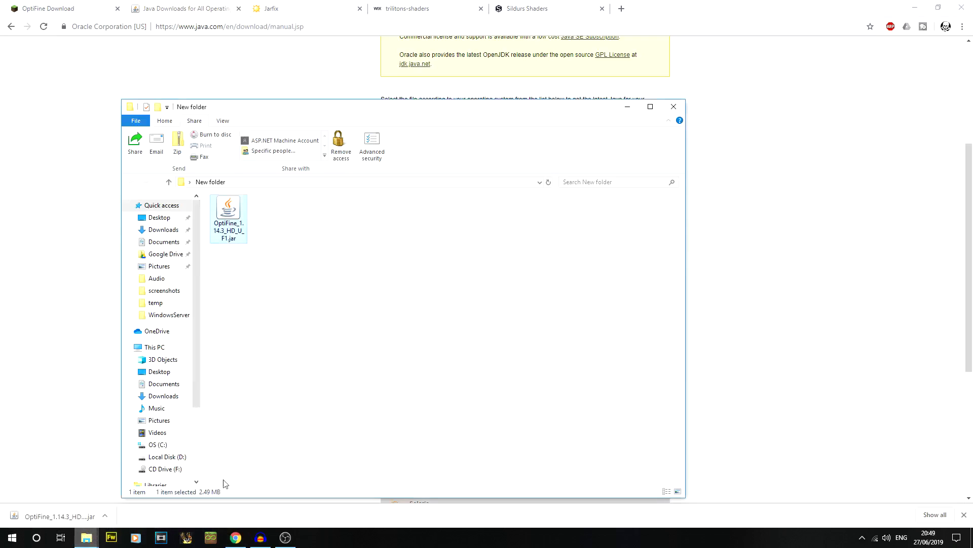
left_click(408, 320)
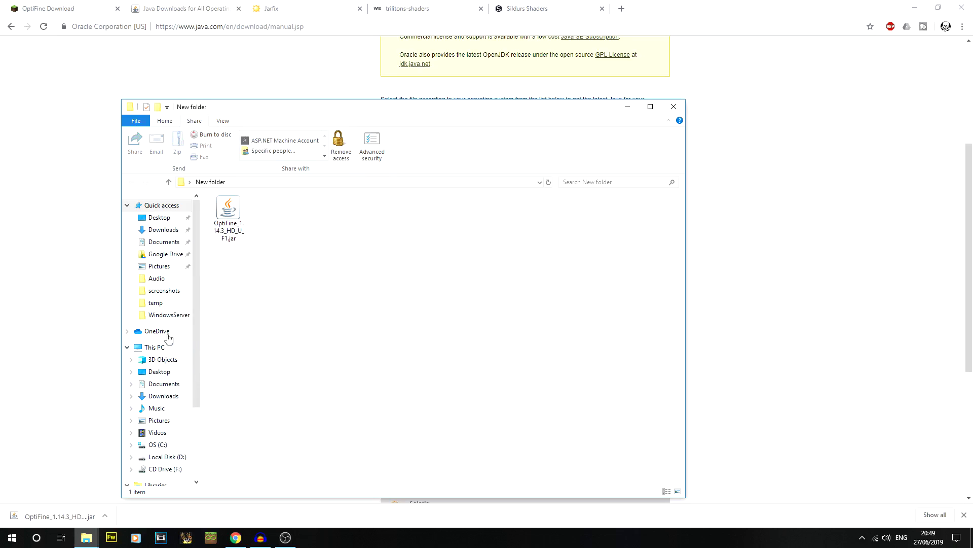
left_click(155, 347)
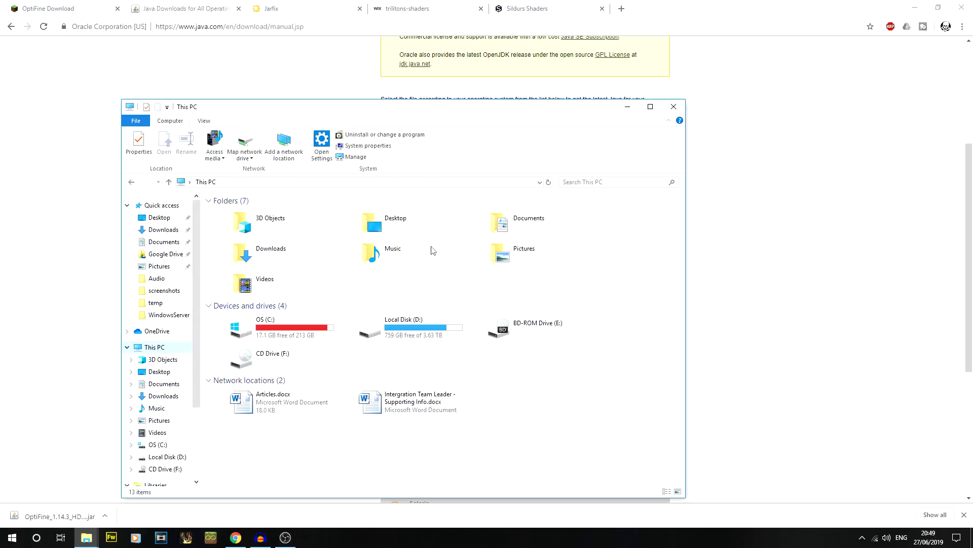
right_click(591, 335)
right_click(606, 350)
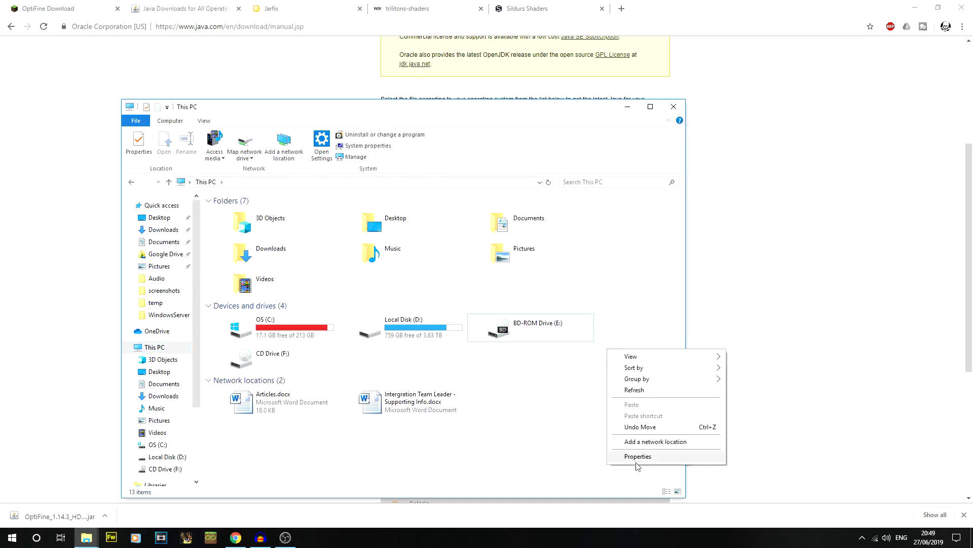
left_click(640, 457)
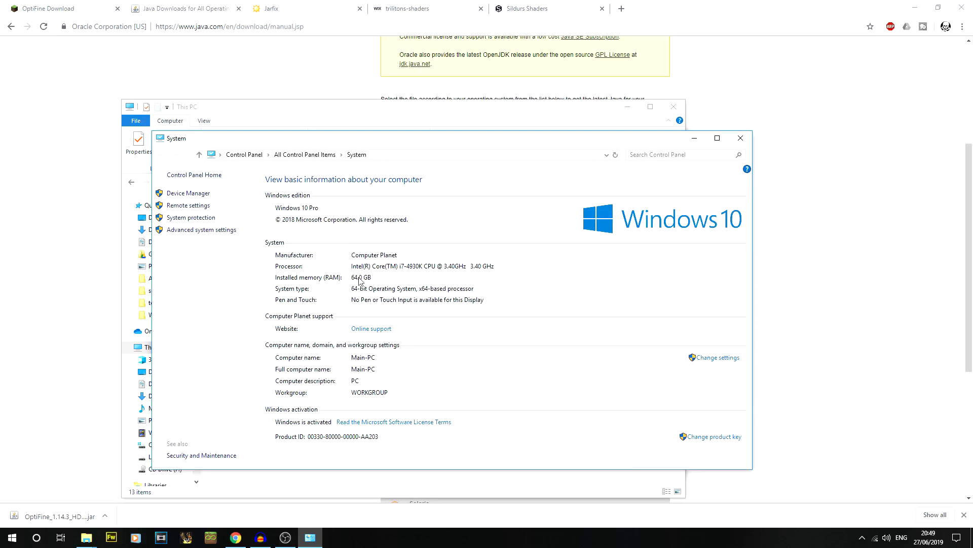
left_click(740, 138)
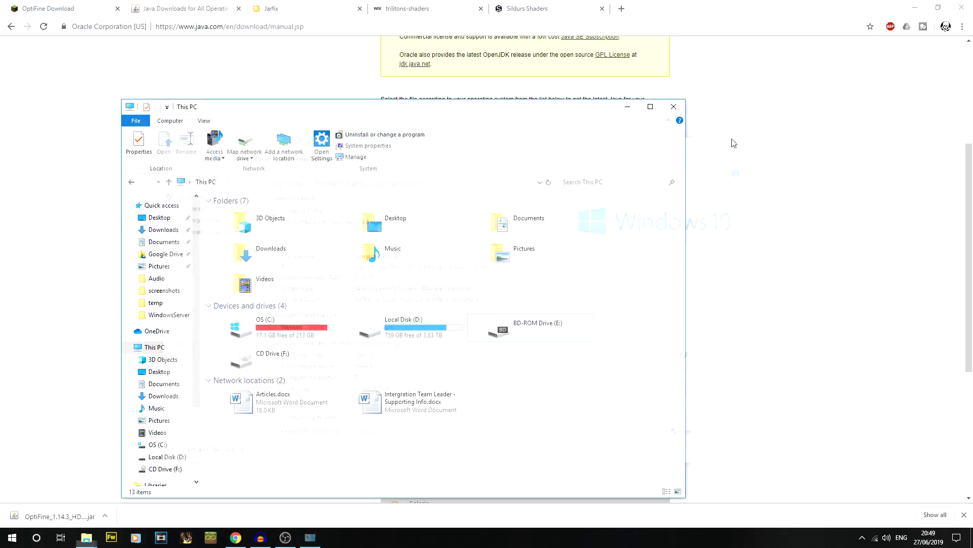
Set OptiFine_1.14.3_HD_U_F1.jar in "New folder" to open with WinRAR archiver.
left_click(131, 182)
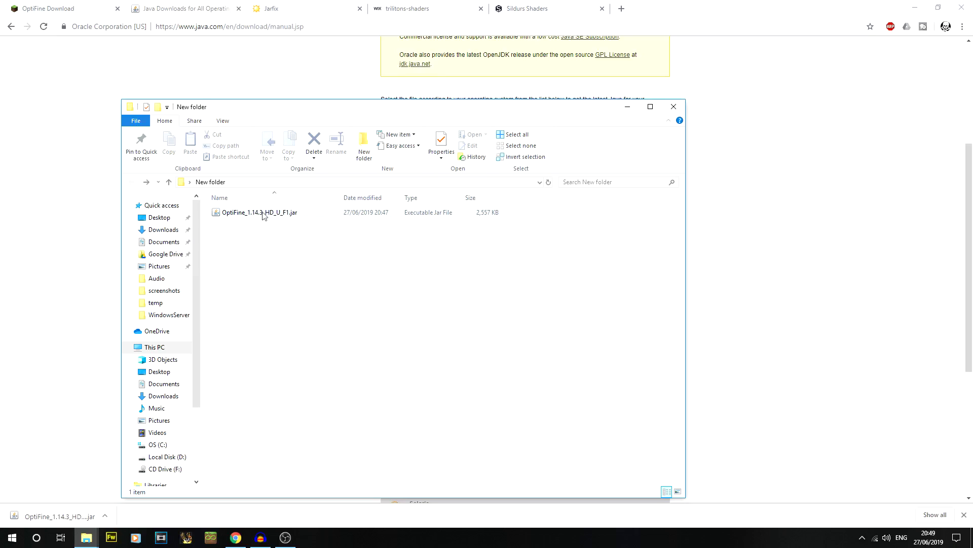
left_click(288, 215)
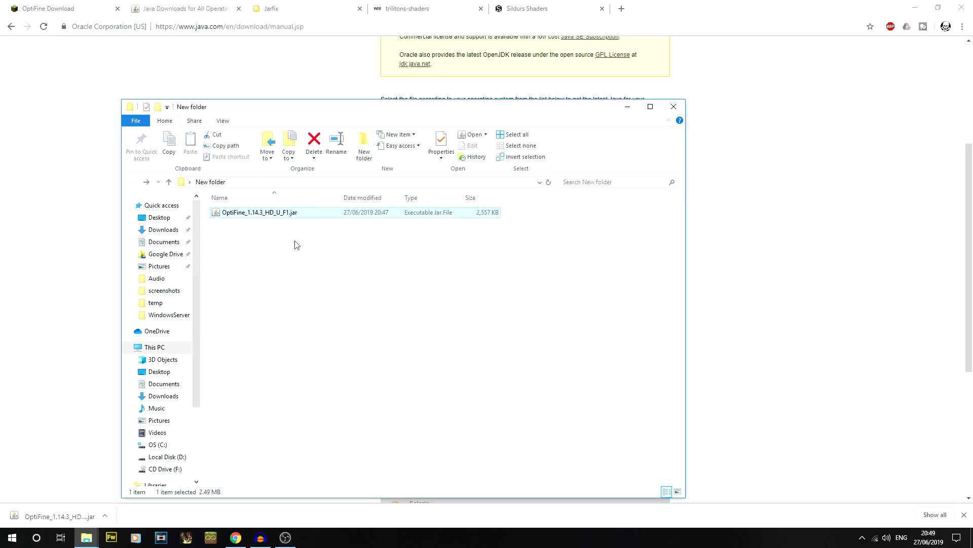
right_click(278, 211)
left_click(317, 420)
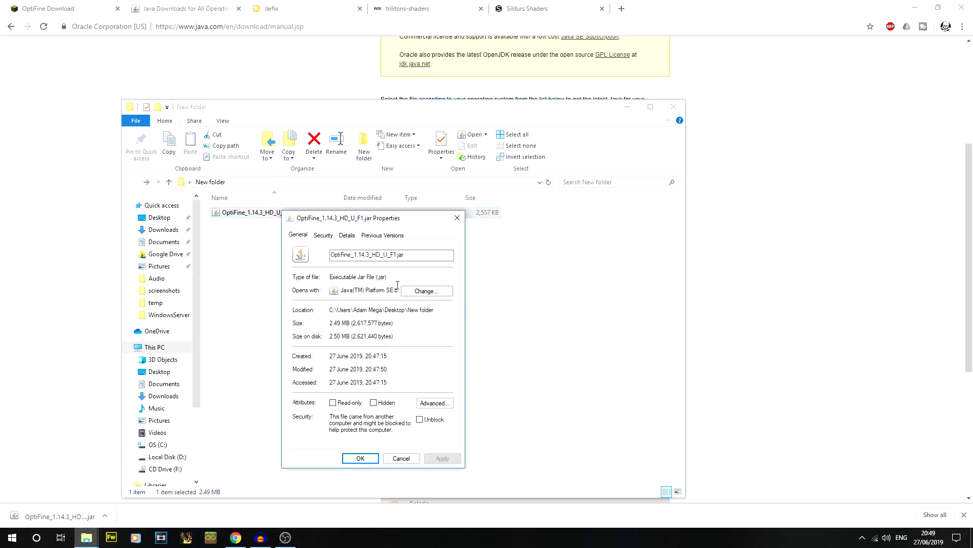
left_click(430, 292)
left_click(454, 254)
left_click(520, 334)
left_click(442, 458)
key("Return")
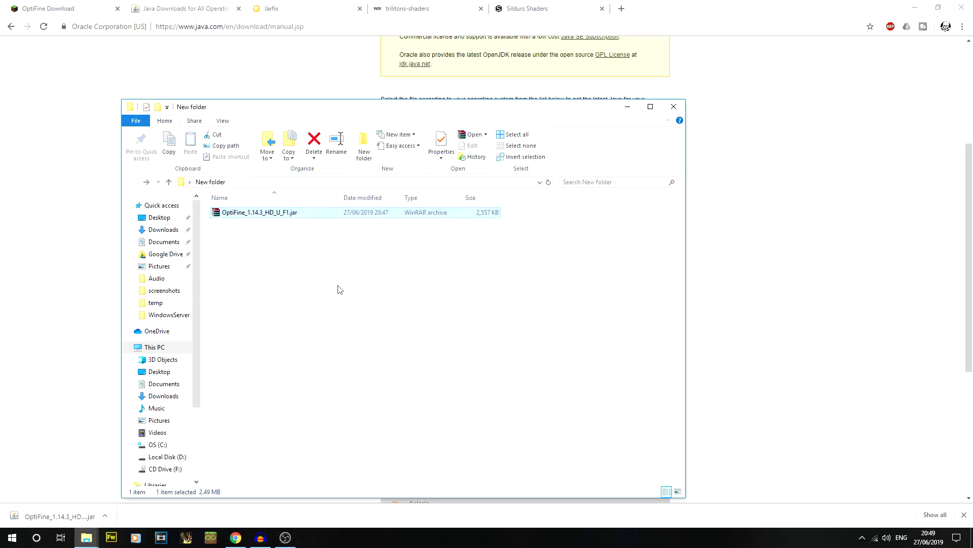
scroll(281, 246, "up", 1, "ctrl")
scroll(281, 246, "up", 1, "ctrl")
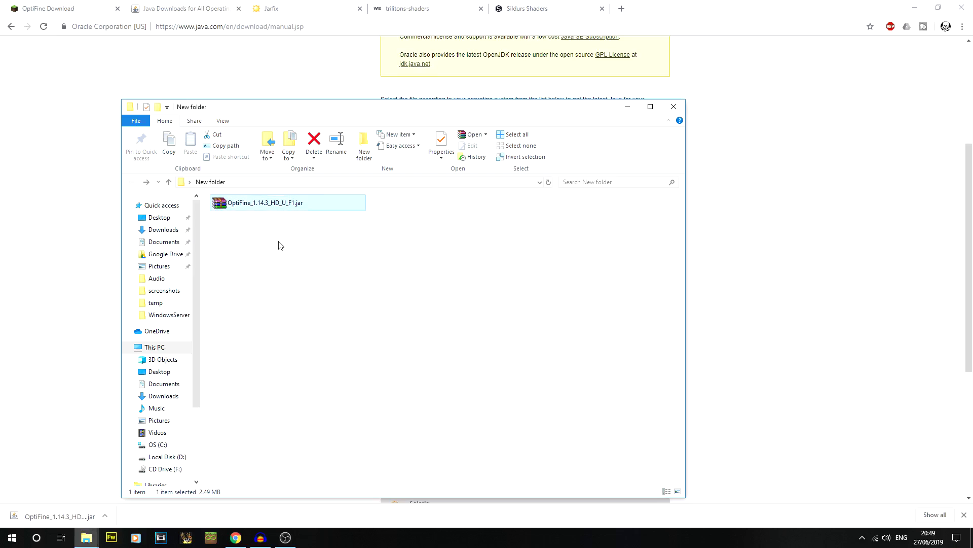
Open the properties of OptiFine_1.14.3_HD_U_F1.jar and start browsing the PC for another program to open .jar files.
right_click(292, 205)
left_click(336, 415)
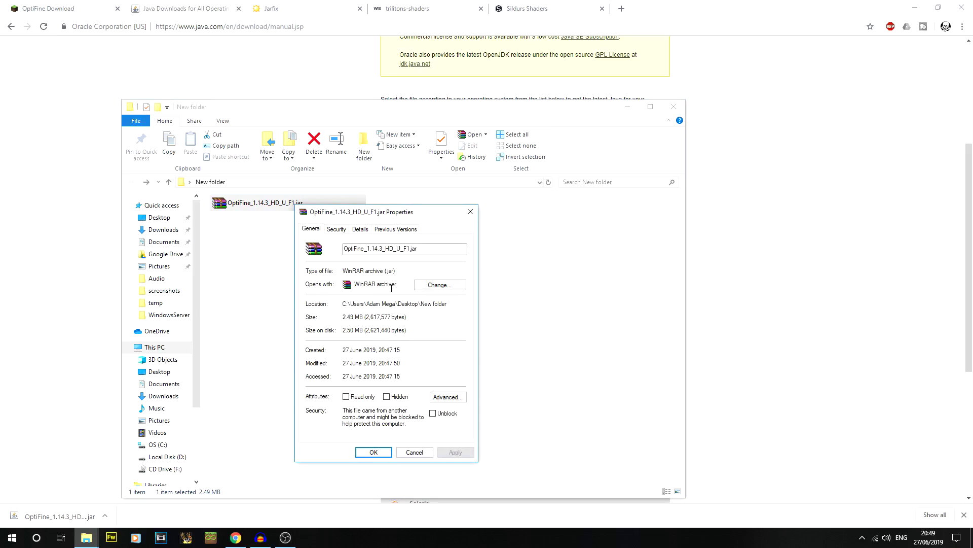
left_click(429, 285)
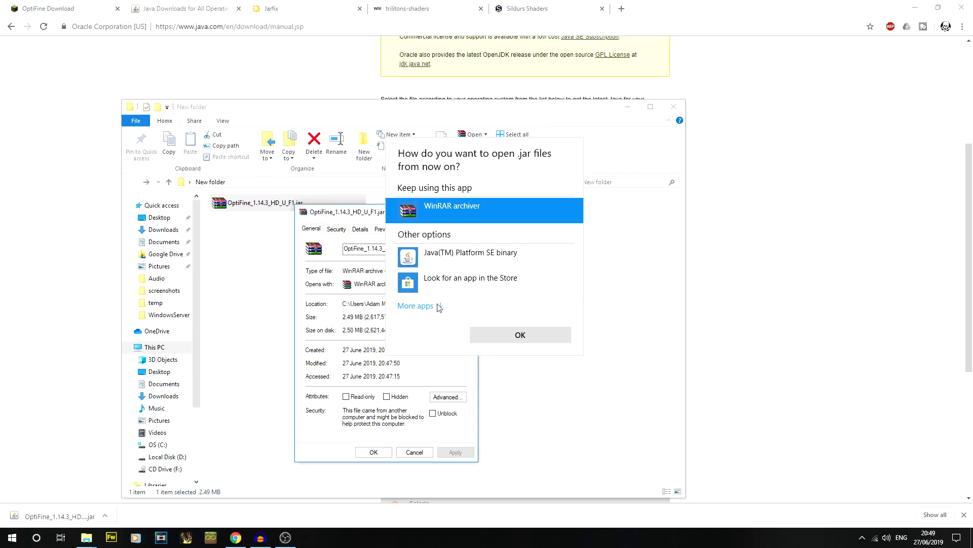
left_click(439, 306)
scroll(469, 304, "down", 5)
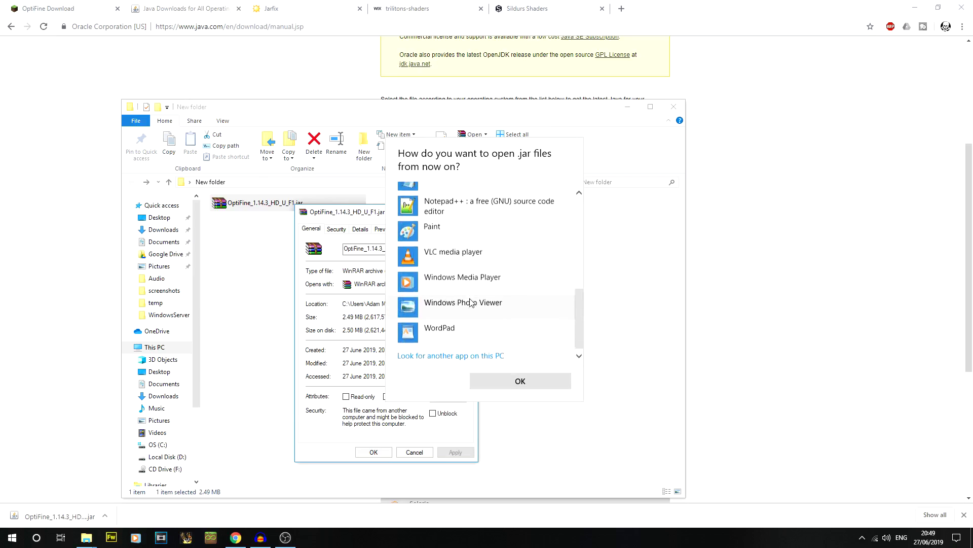
left_click(467, 352)
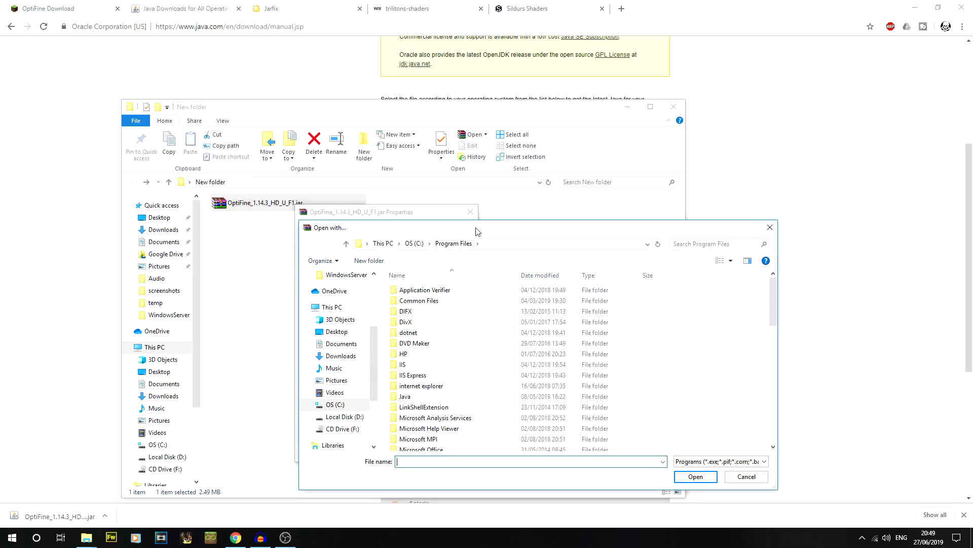
Choose javaw.exe from C:\Program Files\Java\jre1.8.0_211\bin as the program for .jar files and apply the change.
left_click_drag(474, 228, 379, 86)
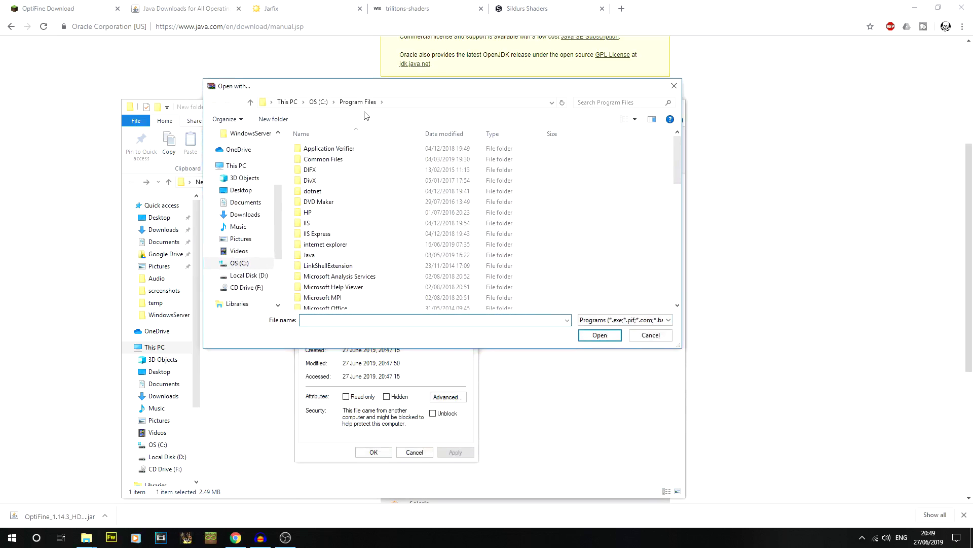
double_click(309, 255)
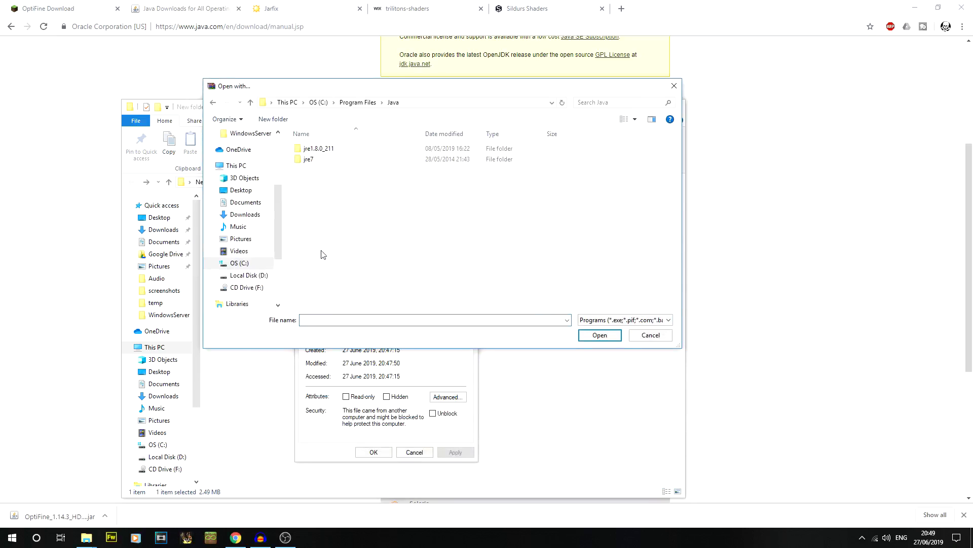
double_click(333, 154)
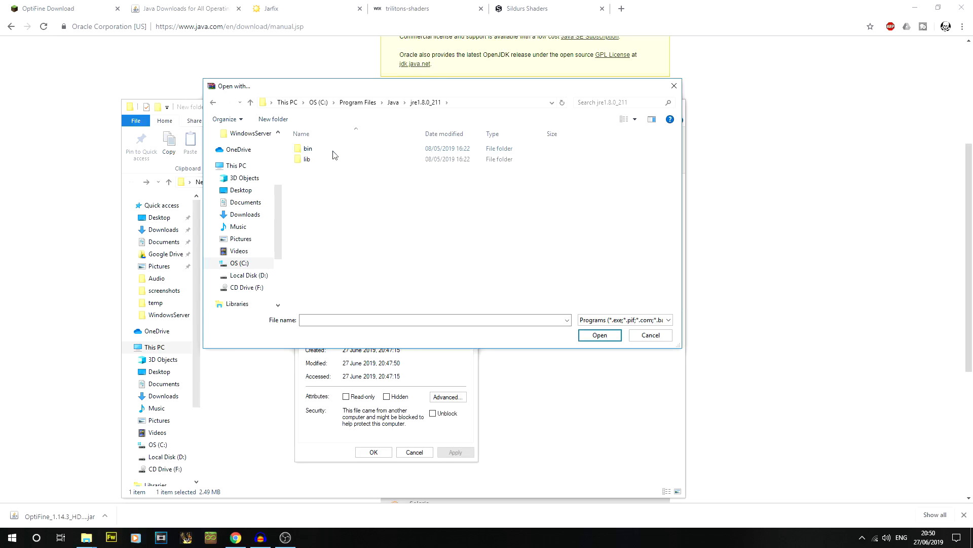
double_click(334, 152)
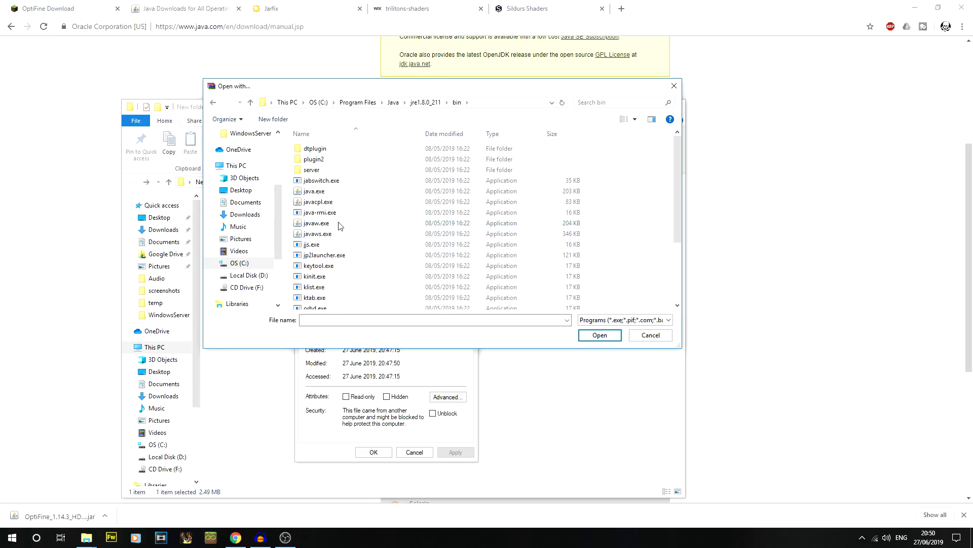
left_click(339, 225)
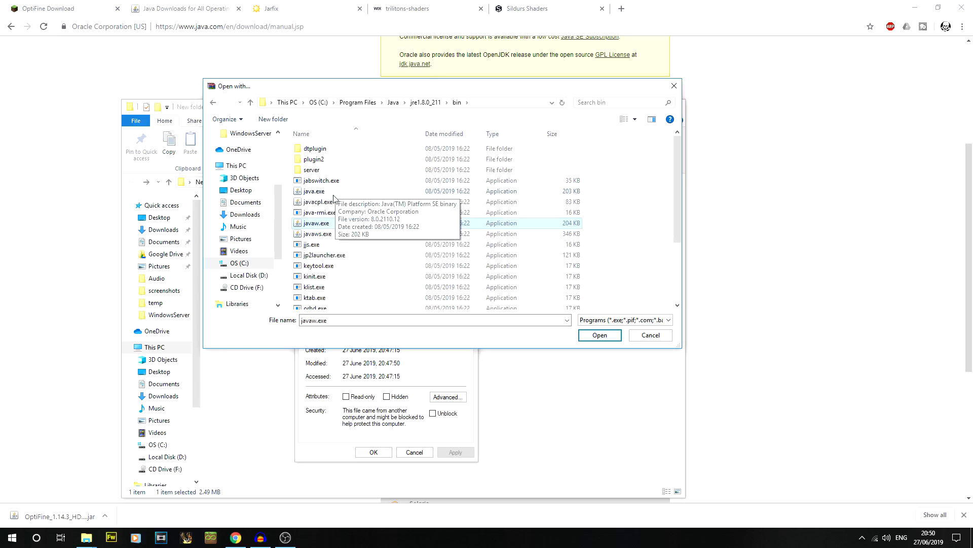
left_click(592, 335)
left_click_drag(355, 285, 418, 289)
left_click(453, 452)
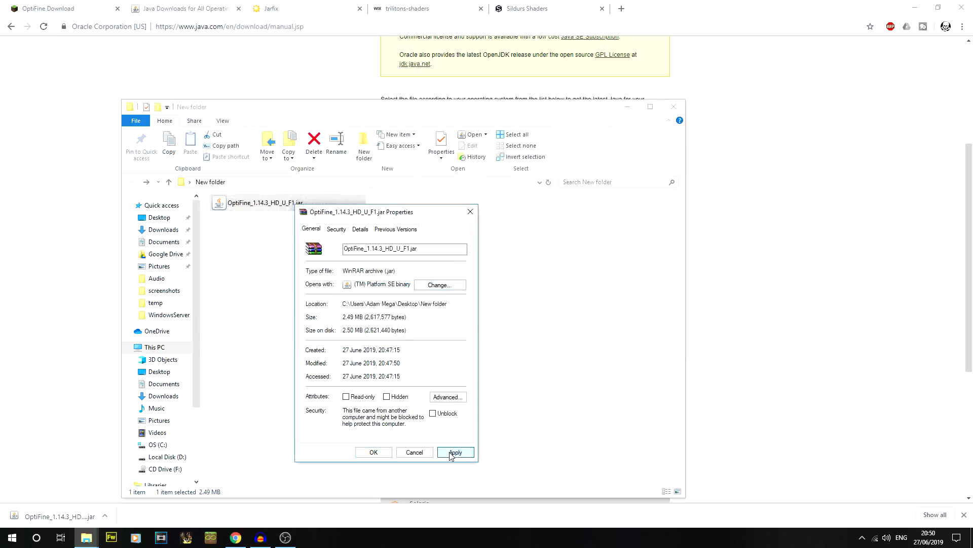
left_click(374, 452)
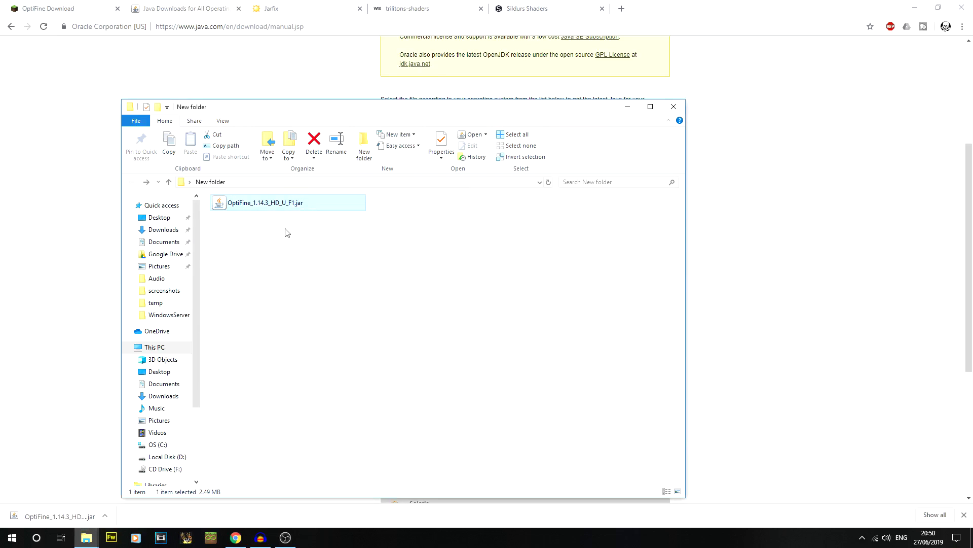
Try to run OptiFine_1.14.3_HD_U_F1.jar directly and dismiss the Java Virtual Machine Launcher dialog.
double_click(265, 212)
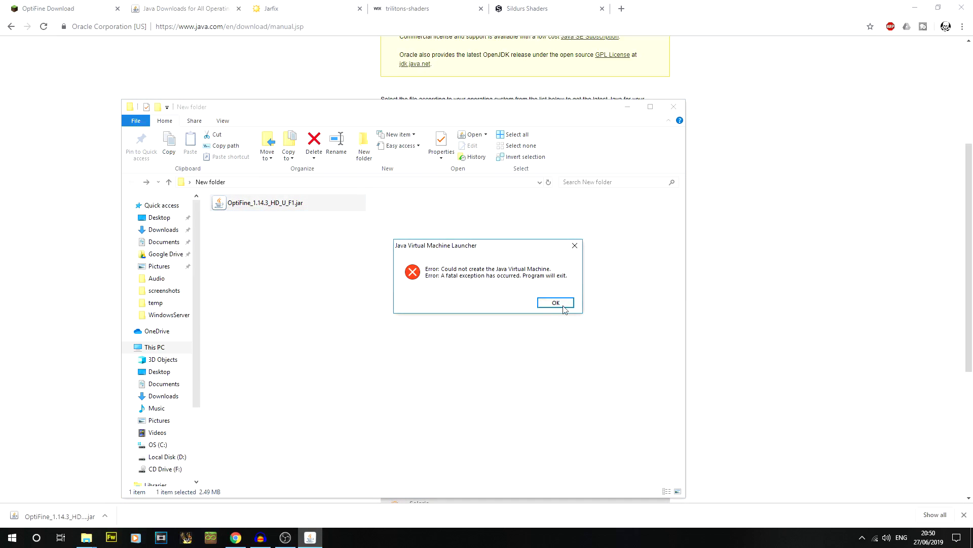
left_click(556, 302)
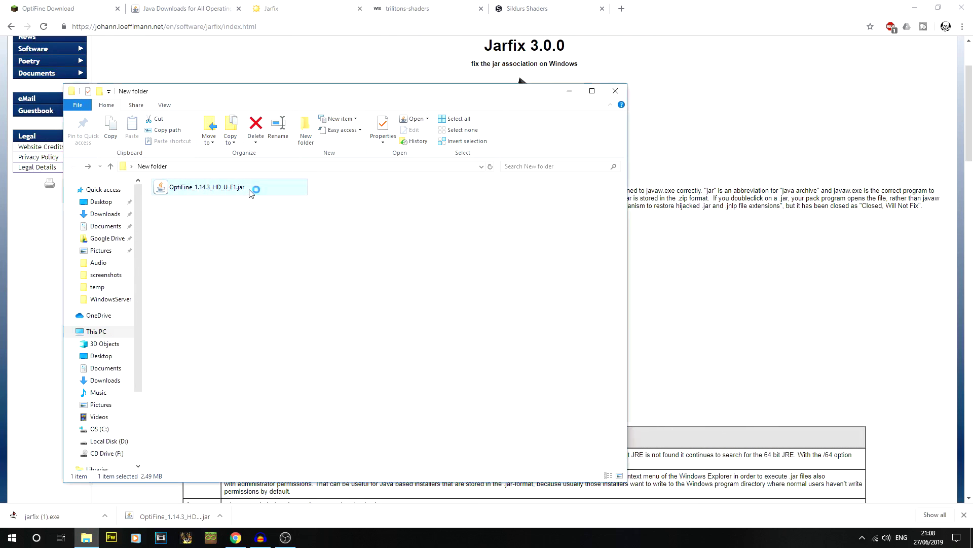
left_click(556, 302)
right_click(260, 187)
left_click(260, 188)
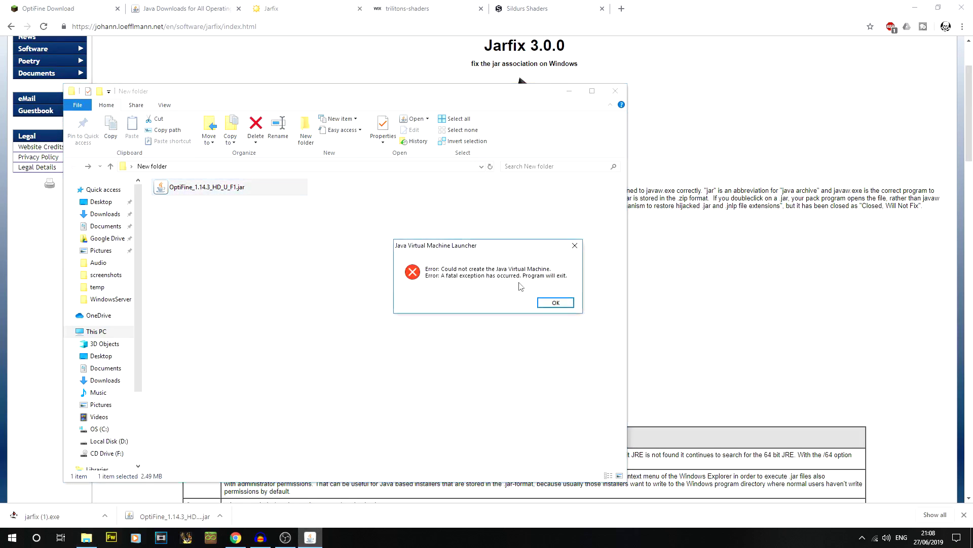
left_click(550, 304)
Try to open the OptiFine jar with the Java(TM) Platform SE binary entry from the additional apps.
right_click(209, 188)
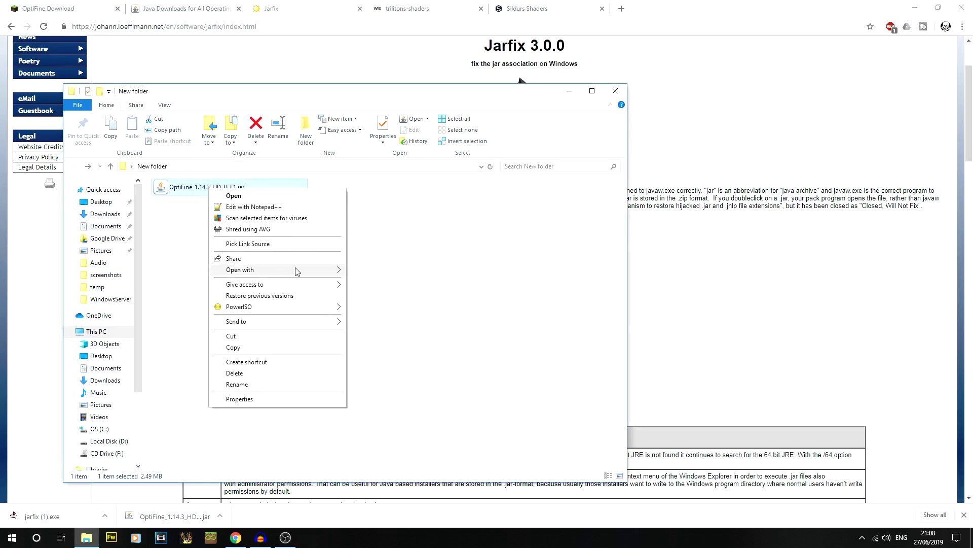
mouse_move(297, 271)
left_click(415, 306)
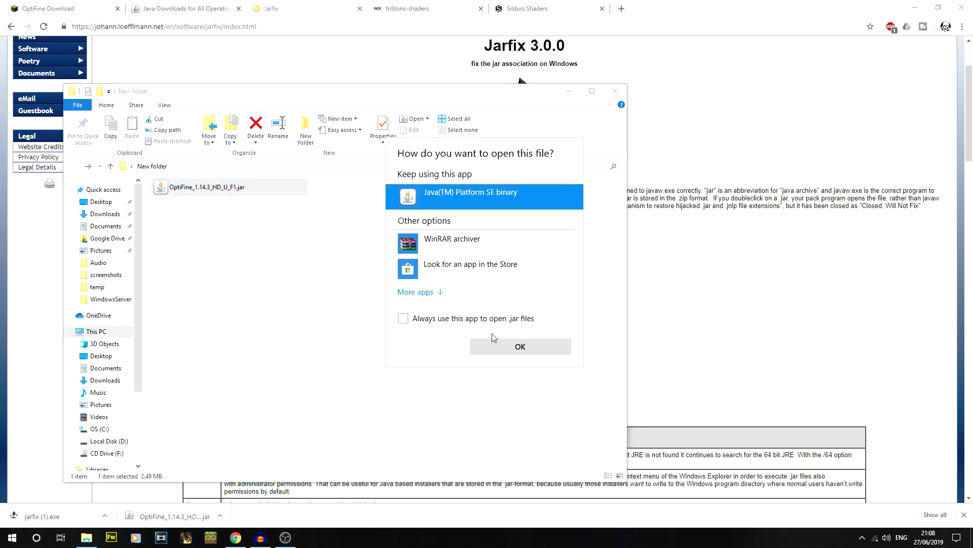
left_click(415, 292)
scroll(487, 263, "down", 1)
left_click(472, 295)
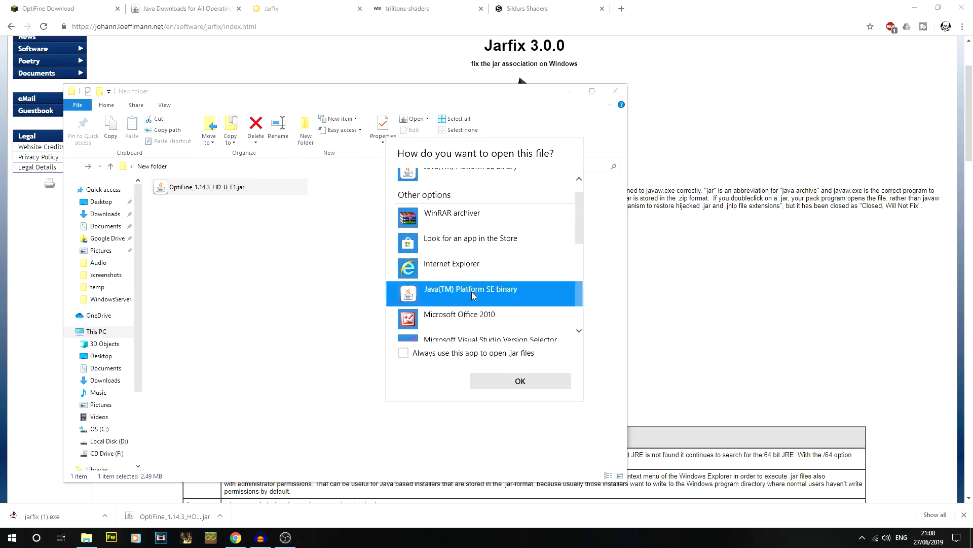
double_click(471, 294)
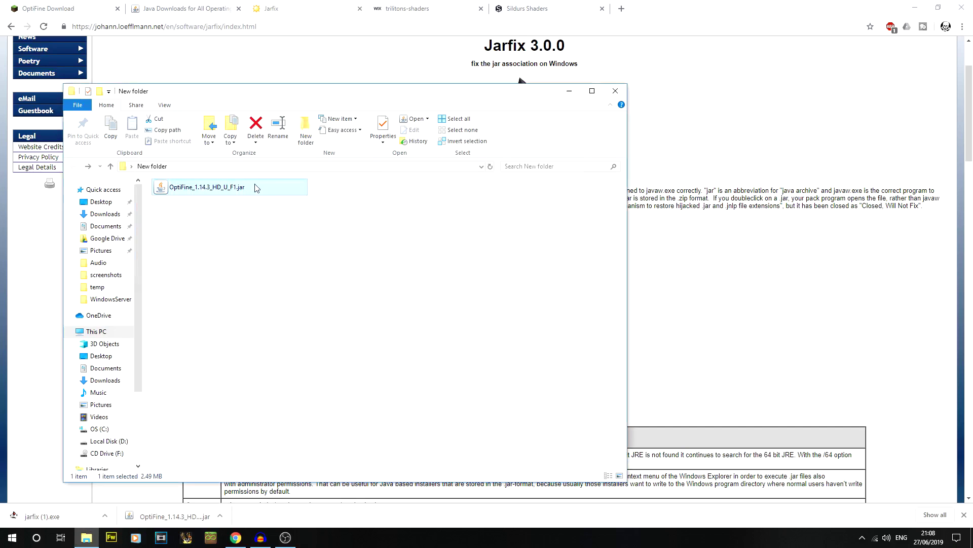
left_click(547, 302)
Open a second File Explorer window at This PC and show the computer's system properties.
left_click(85, 539)
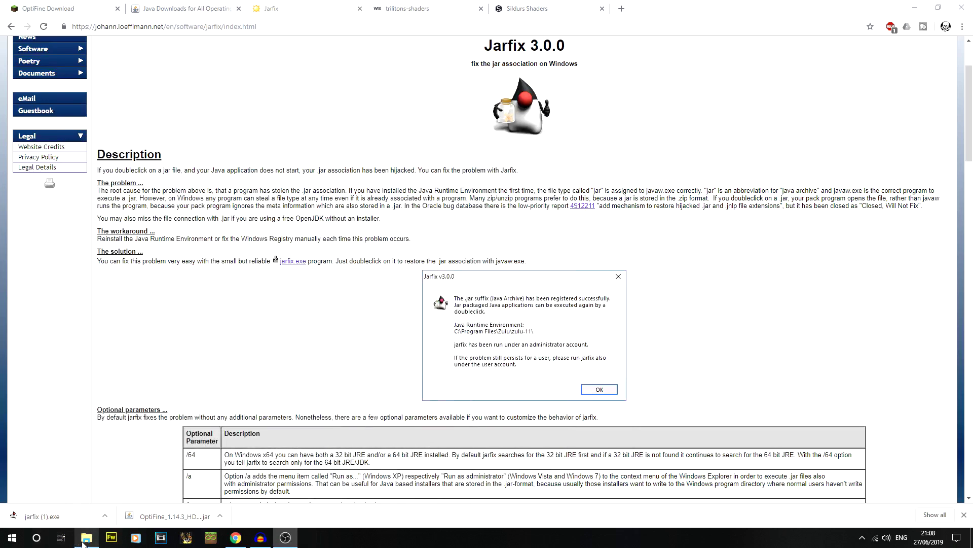
left_click(84, 539)
right_click(85, 537)
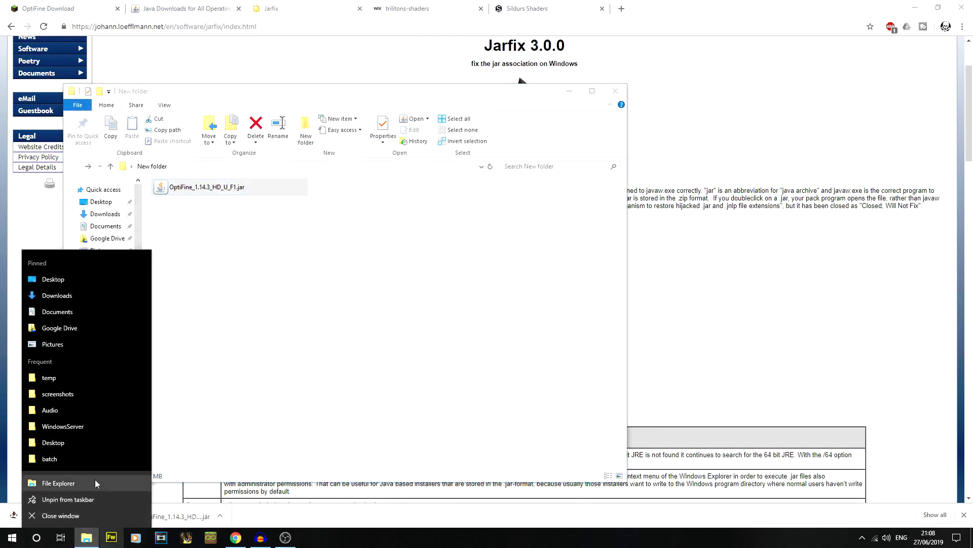
left_click(193, 478)
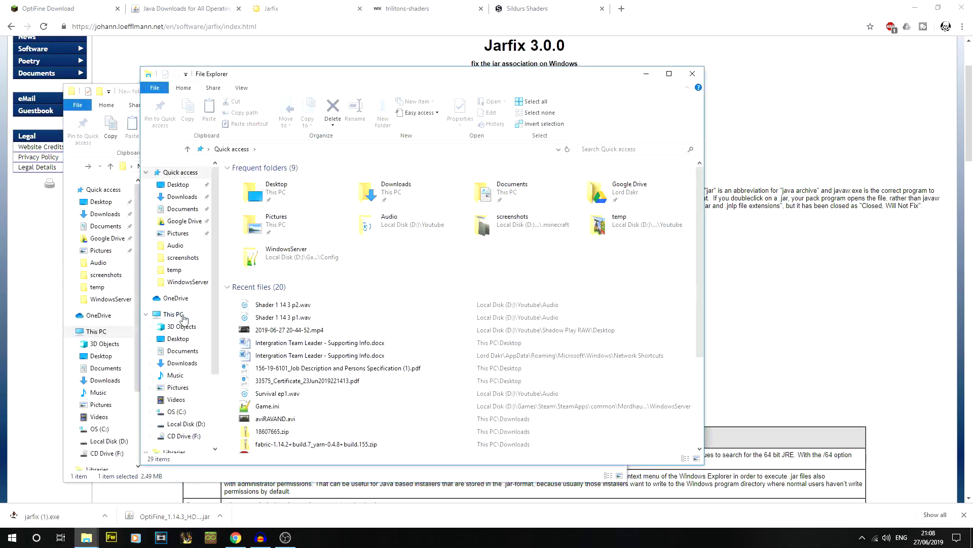
left_click(182, 316)
right_click(624, 324)
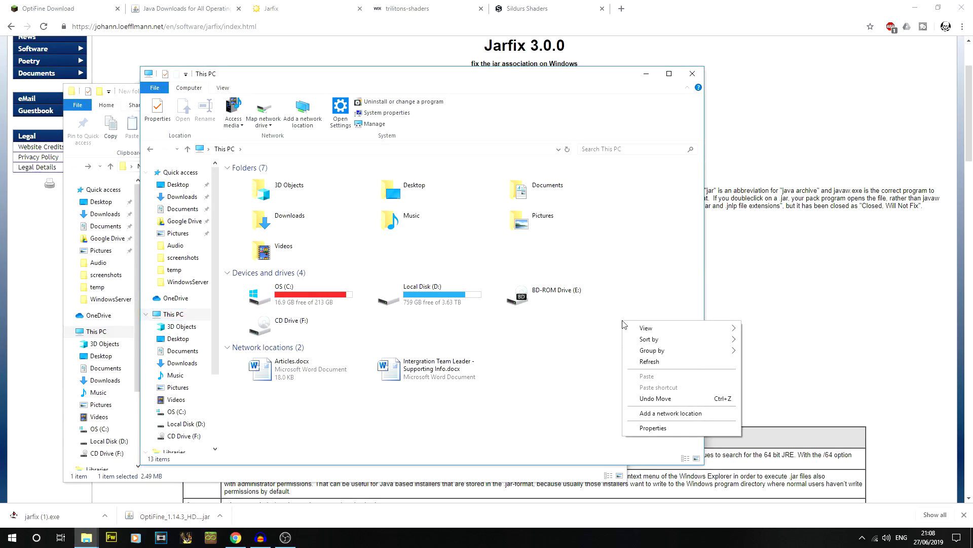
left_click(643, 429)
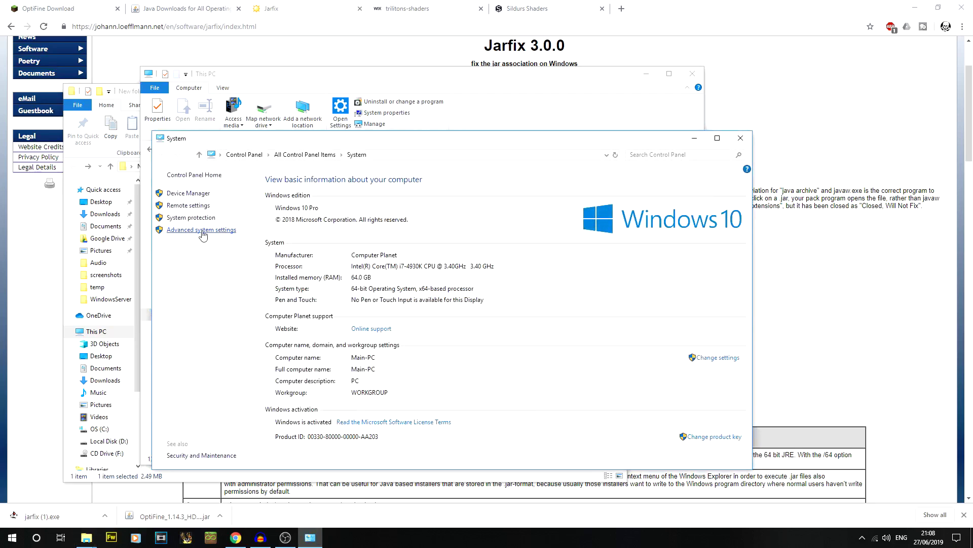
Open the environment variables from the advanced system settings and select the _JAVA_OPTIONS system variable.
left_click(202, 231)
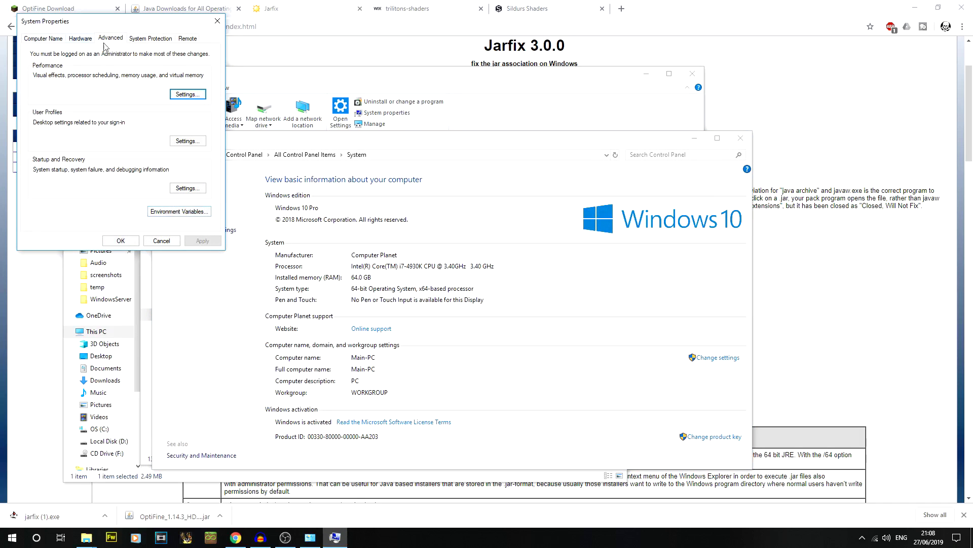
left_click(180, 211)
left_click(446, 299)
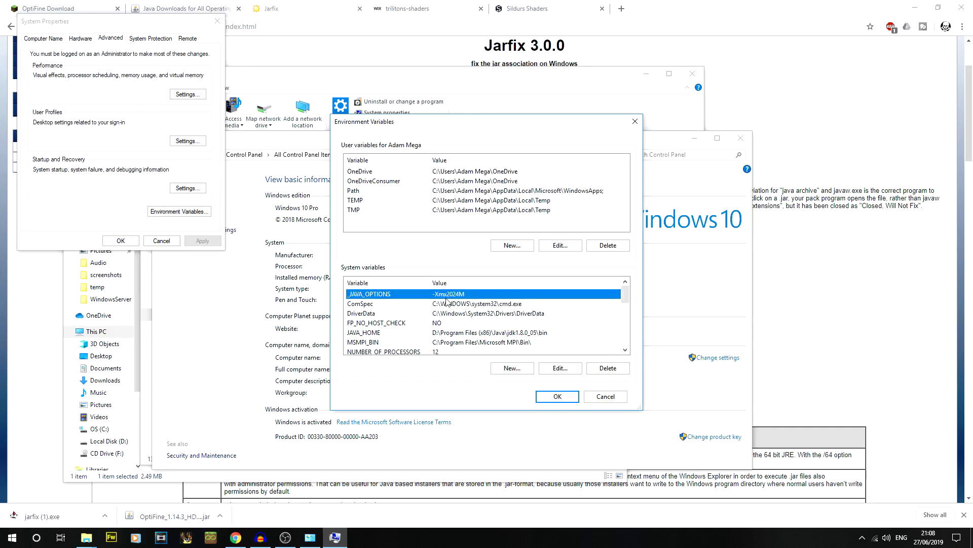
left_click_drag(456, 131, 354, 113)
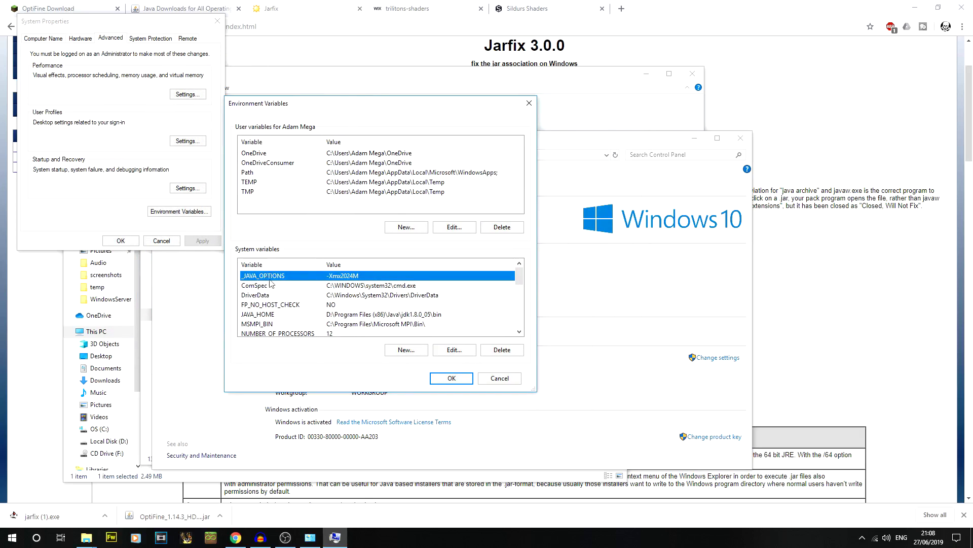
left_click(420, 353)
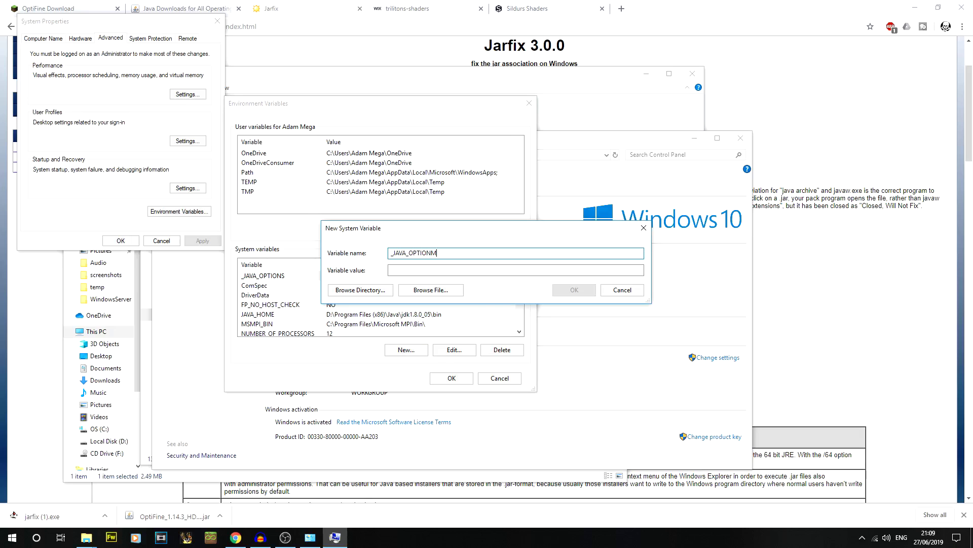
type("_JAVA_OPTION")
left_click_drag(477, 229, 558, 165)
type("S")
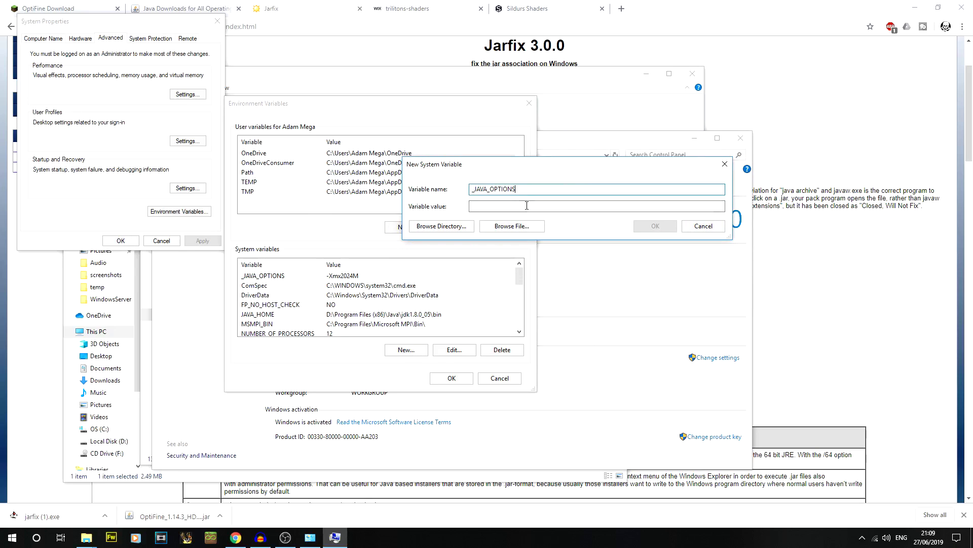
left_click(709, 228)
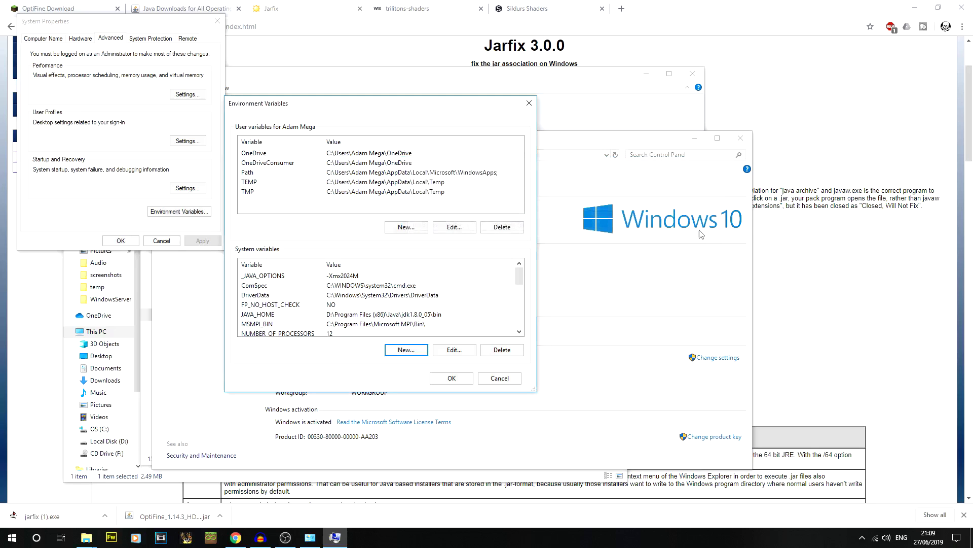
Set the _JAVA_OPTIONS system variable's value to -Xmx512M and save the environment variables and system properties.
left_click(363, 277)
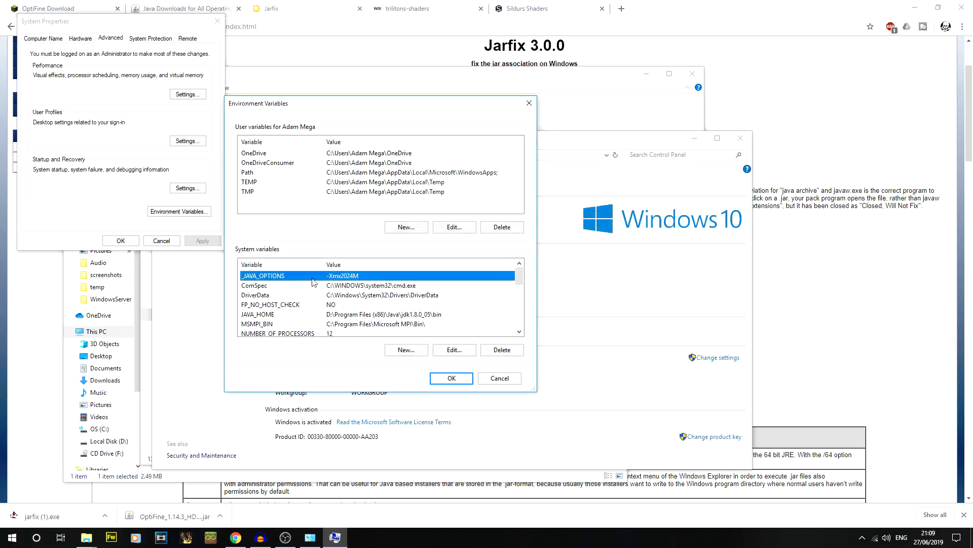
left_click(453, 350)
left_click(484, 252)
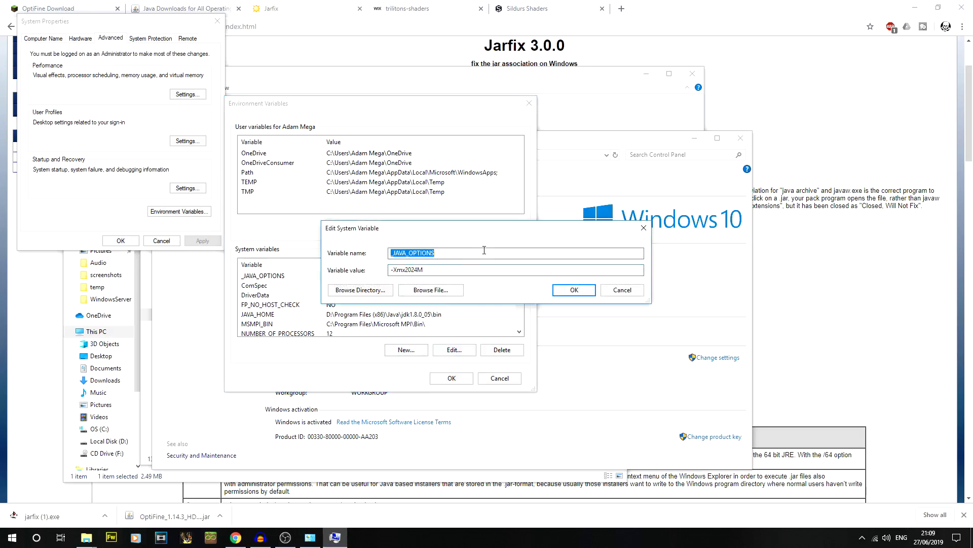
left_click(439, 270)
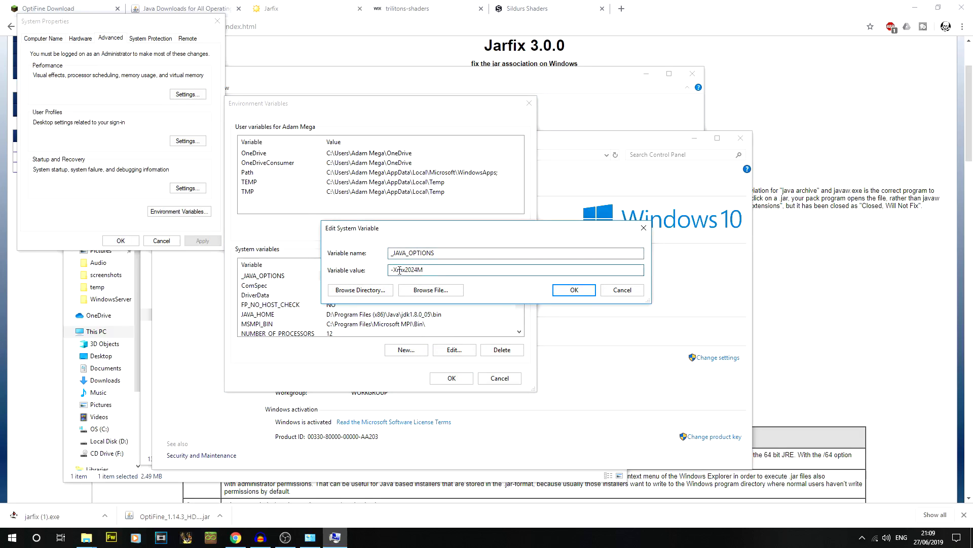
left_click_drag(390, 270, 453, 270)
left_click(453, 271)
key("BackSpace")
key("BackSpace")
key("BackSpace")
key("BackSpace")
type("512")
left_click(578, 294)
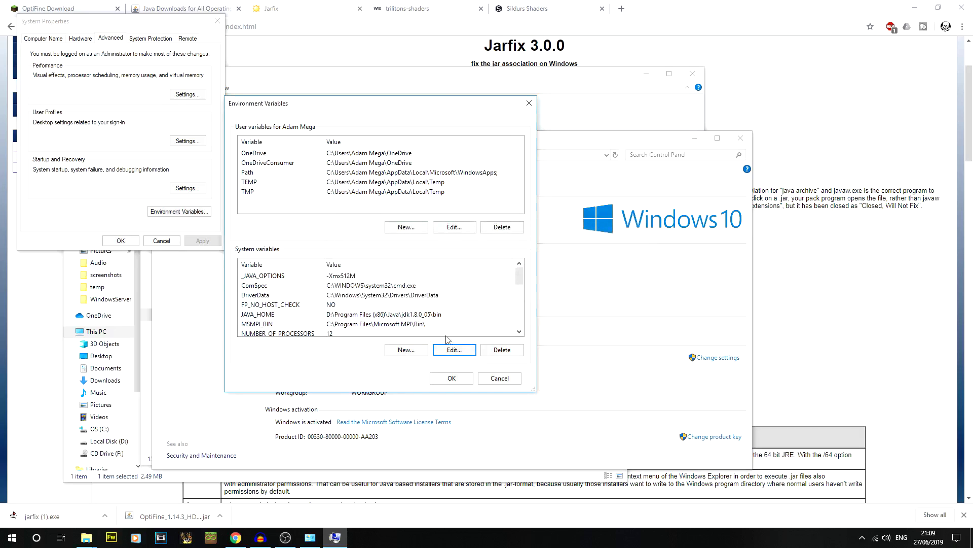
left_click(451, 379)
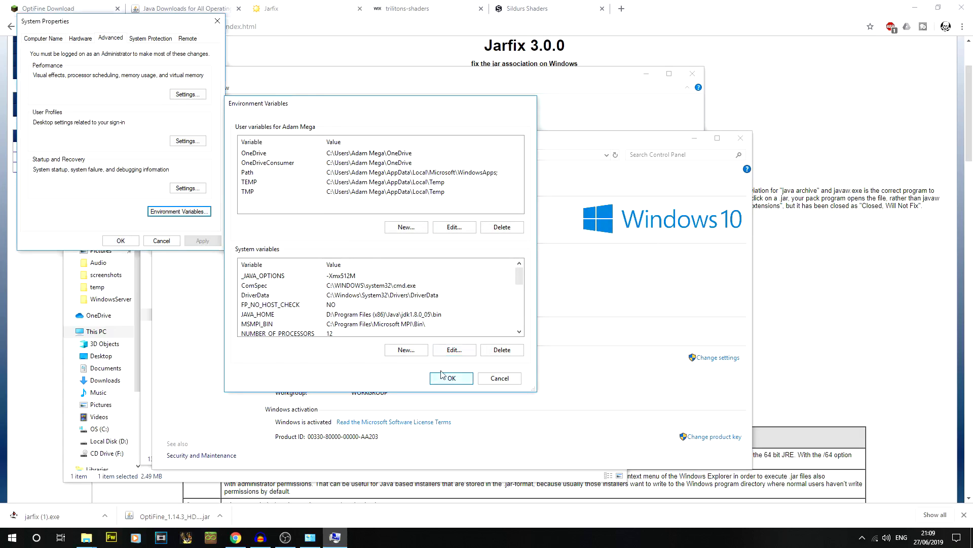
left_click(125, 241)
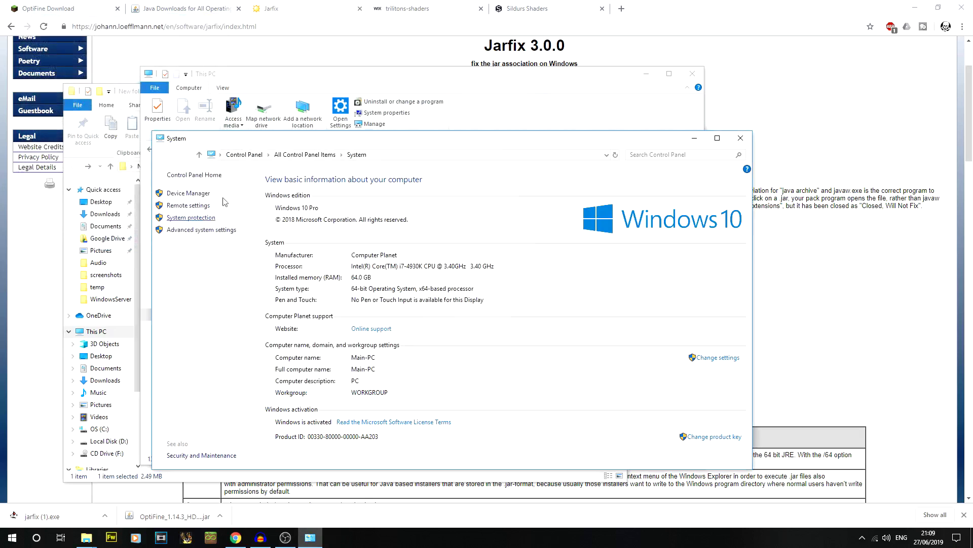
Run OptiFine_1.14.3_HD_U_F1.jar from New folder and install OptiFine HD Ultra F1 into the default .minecraft folder.
left_click(311, 74)
left_click(109, 93)
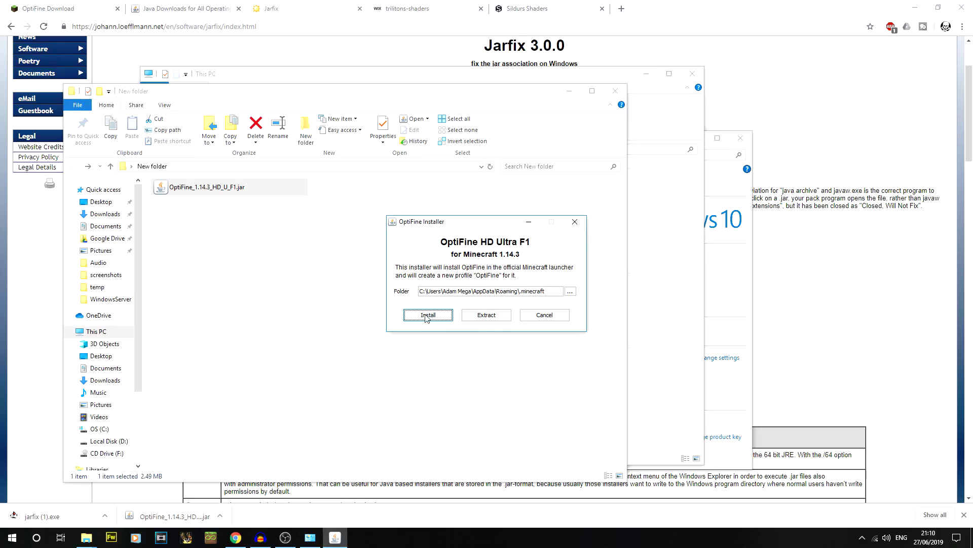
left_click(427, 316)
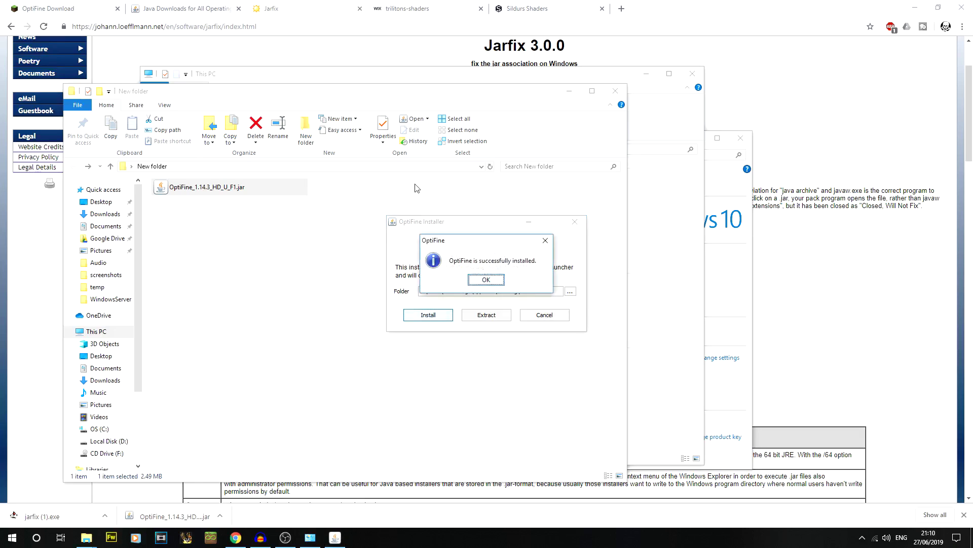
left_click(485, 280)
Minimize the File Explorer, System and browser windows to reach the desktop.
left_click(569, 91)
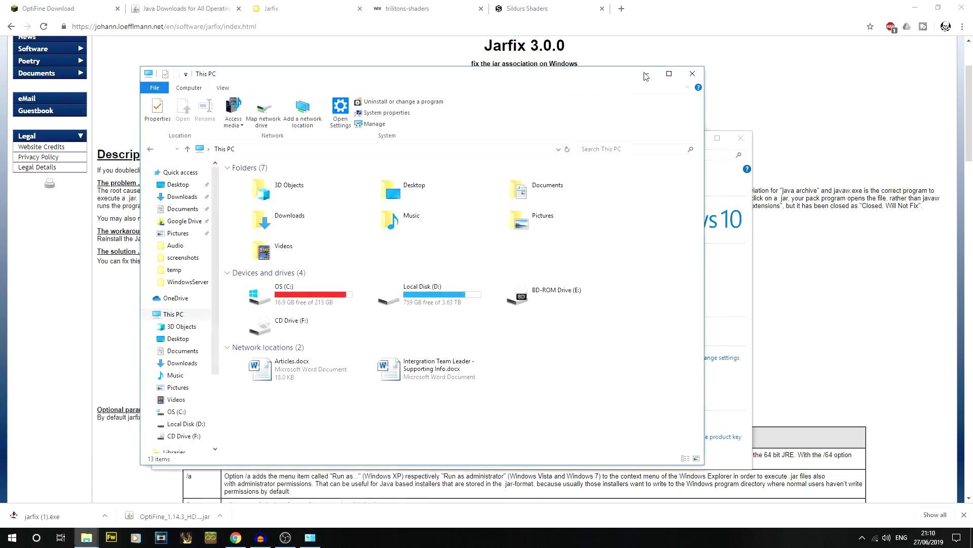
left_click(647, 74)
left_click(695, 139)
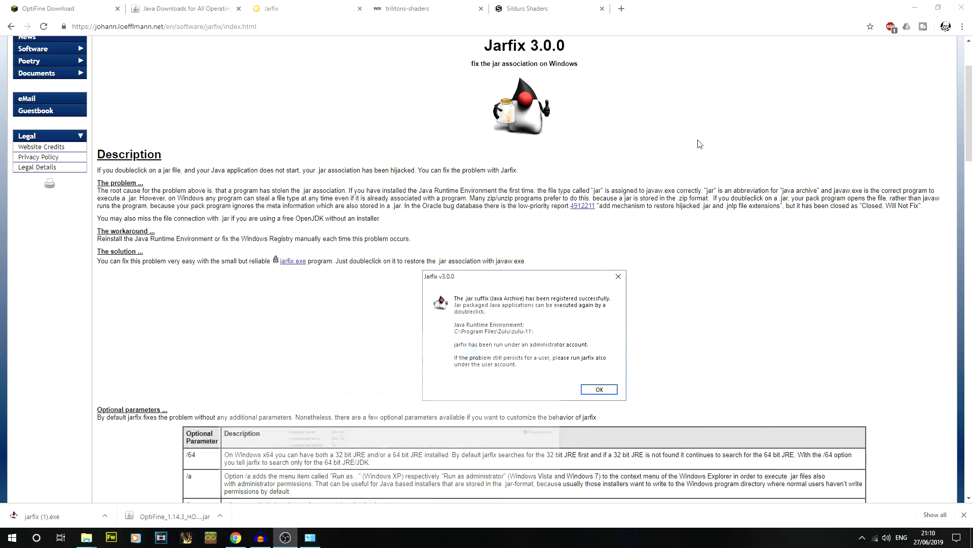
left_click(915, 7)
left_click(419, 215)
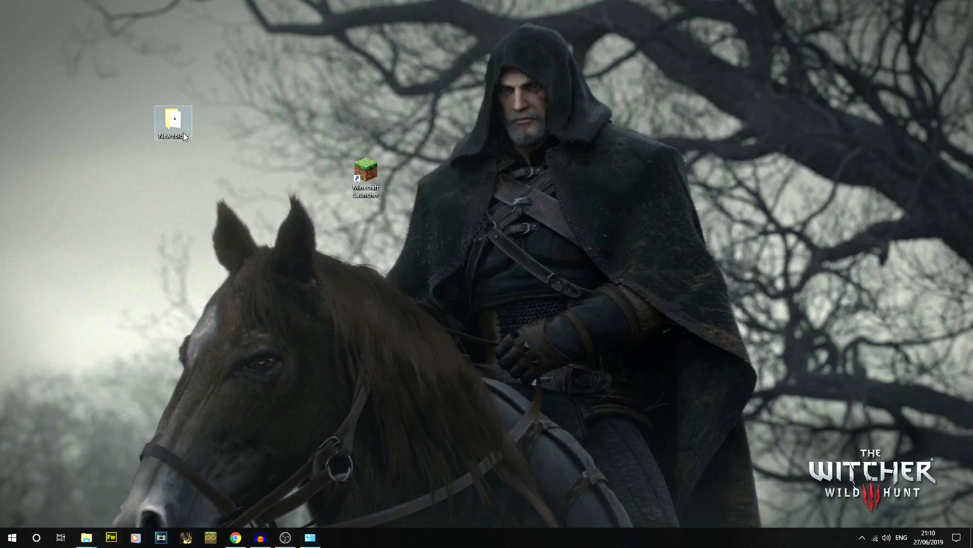
Start Minecraft Launcher from the desktop and look through its list of playable versions.
double_click(358, 173)
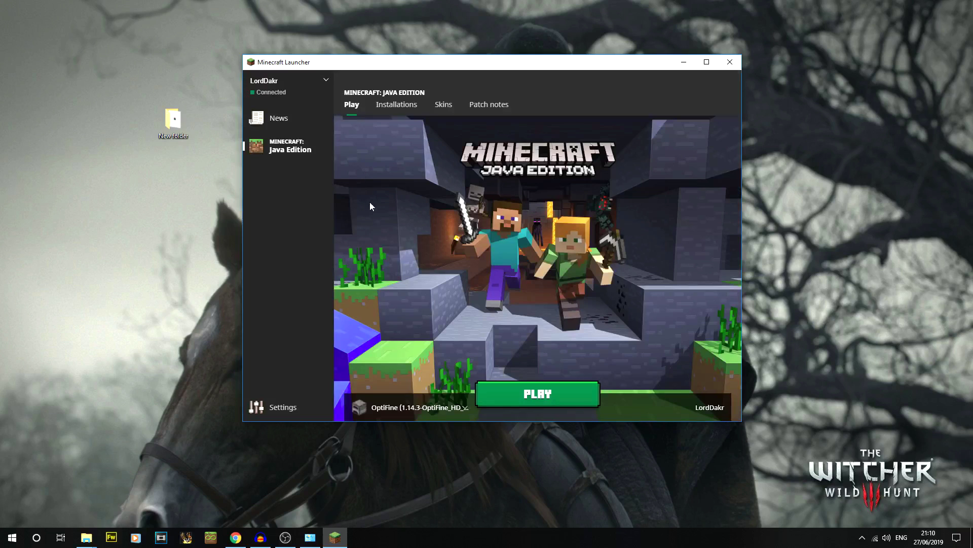
left_click(429, 410)
left_click(441, 410)
left_click(448, 410)
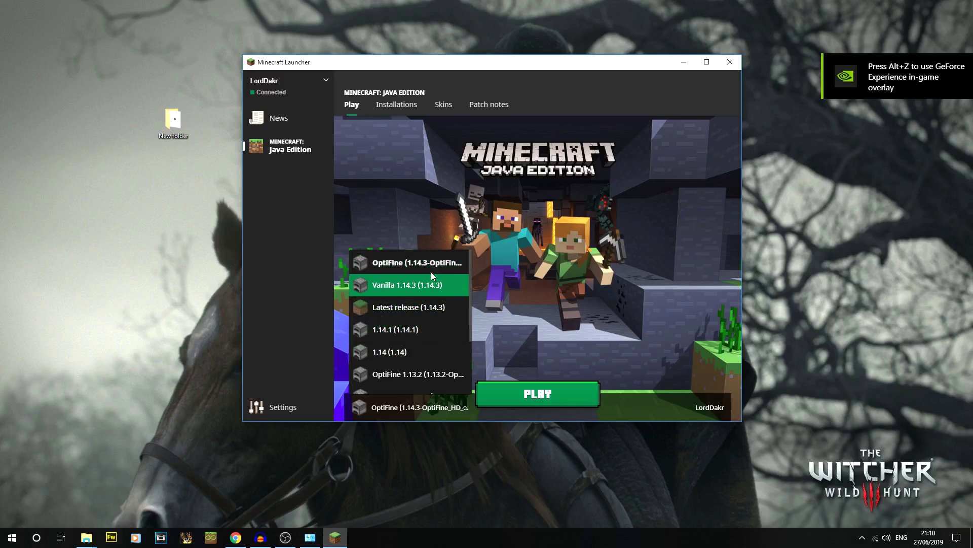
scroll(429, 292, "down", 1)
scroll(428, 292, "down", 3)
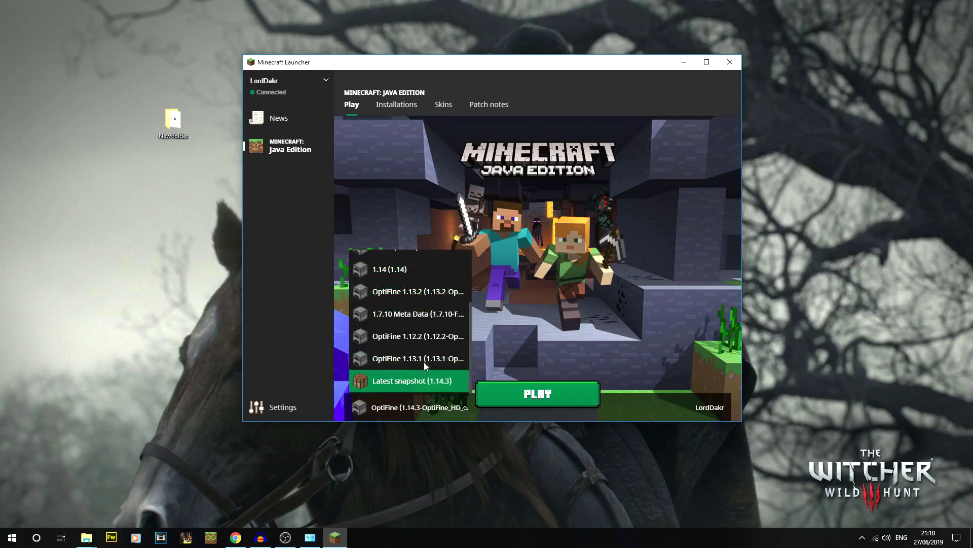
left_click(401, 104)
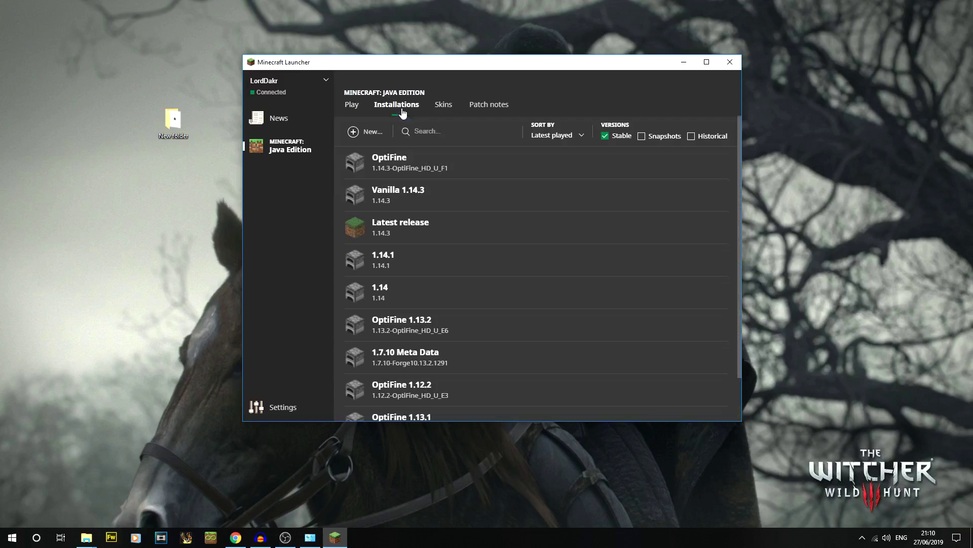
left_click(373, 133)
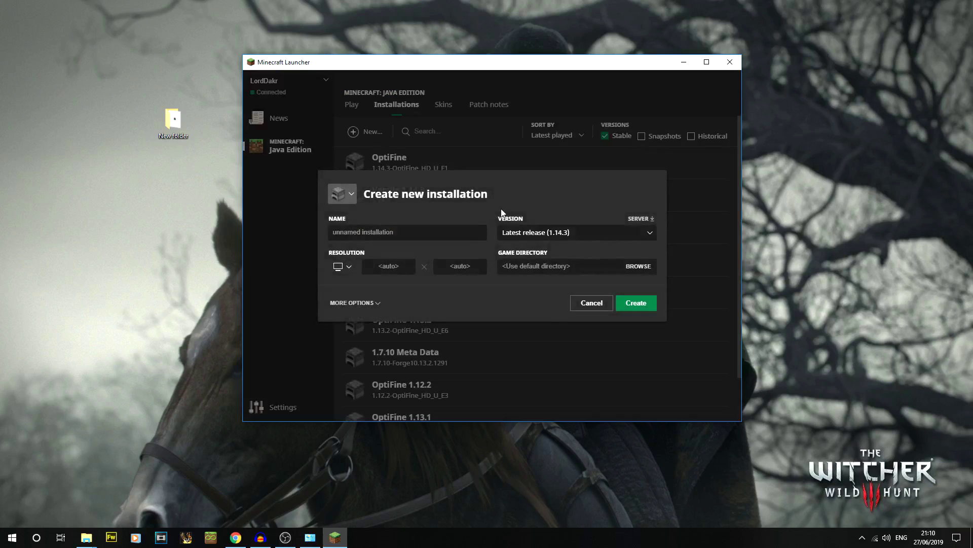
type("ccc")
left_click(608, 232)
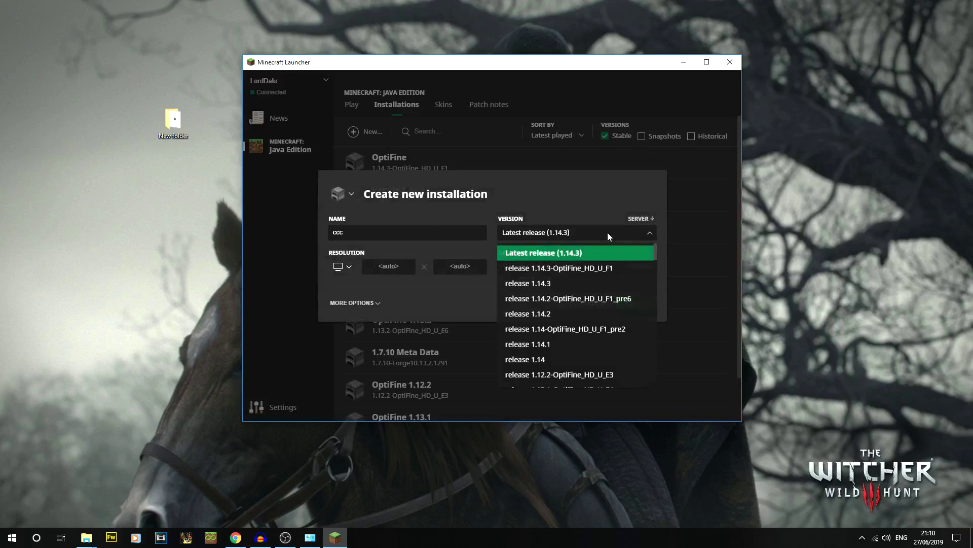
left_click(591, 271)
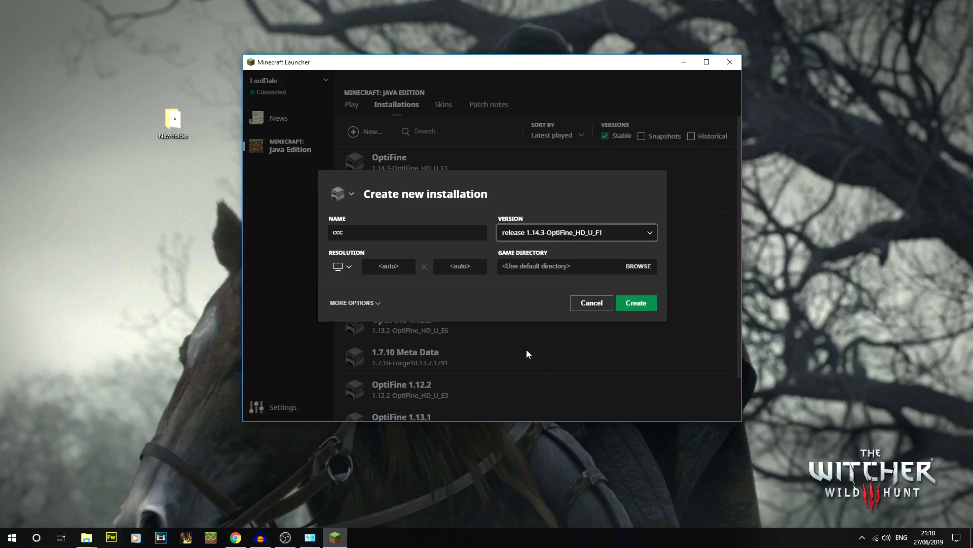
left_click(584, 303)
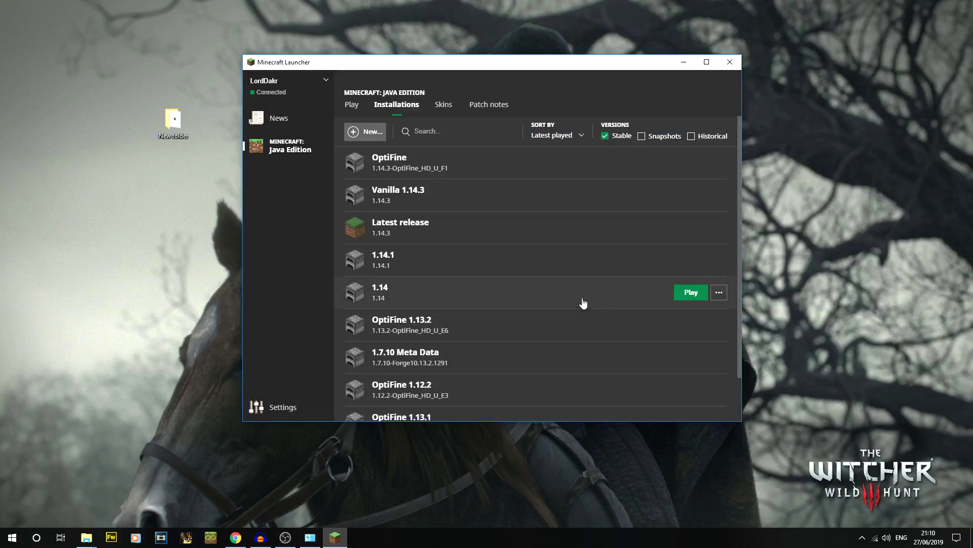
Launch Minecraft with the OptiFine 1.14.3 installation, maximize the game window and open the video settings.
left_click(351, 104)
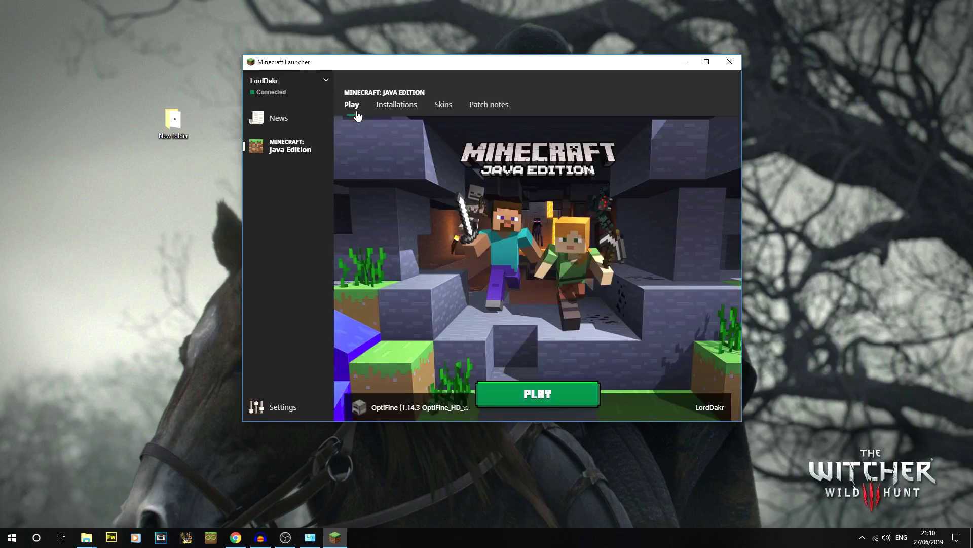
left_click(517, 400)
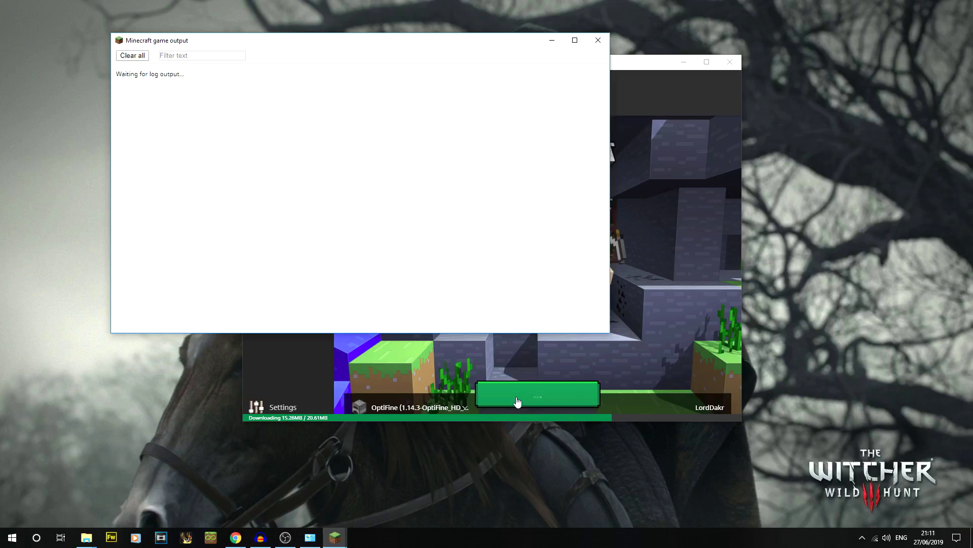
double_click(497, 147)
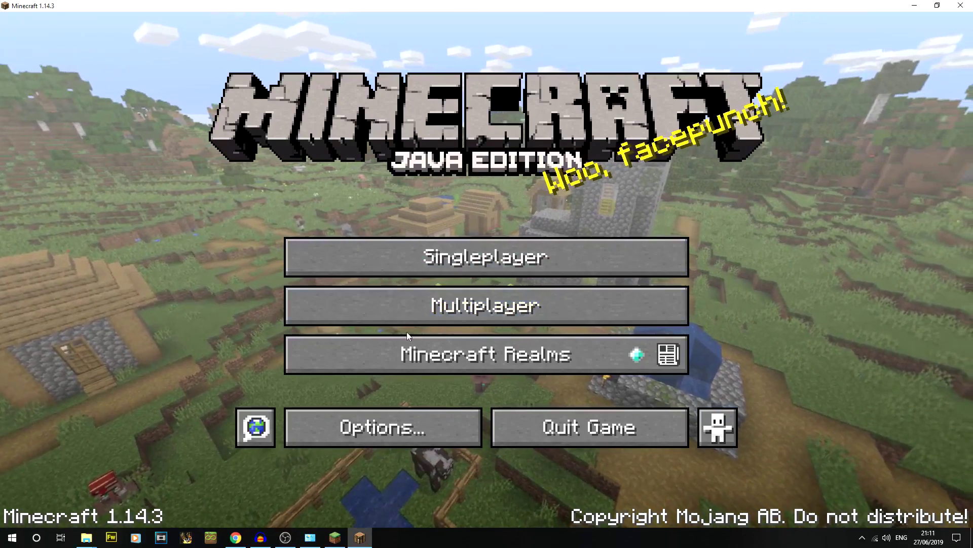
left_click(309, 422)
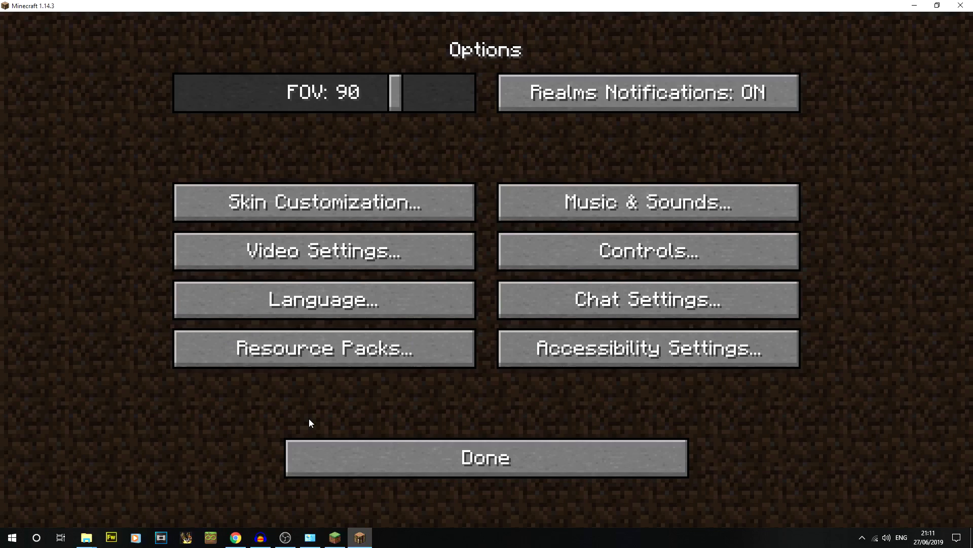
left_click(327, 255)
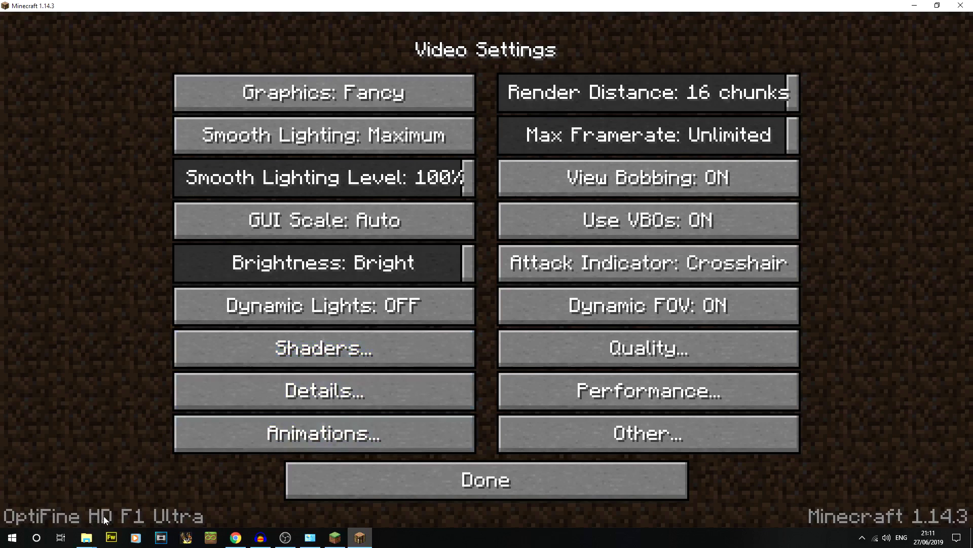
Open the Shaders settings and the shaderpacks folder, checking its location inside .minecraft.
left_click(333, 351)
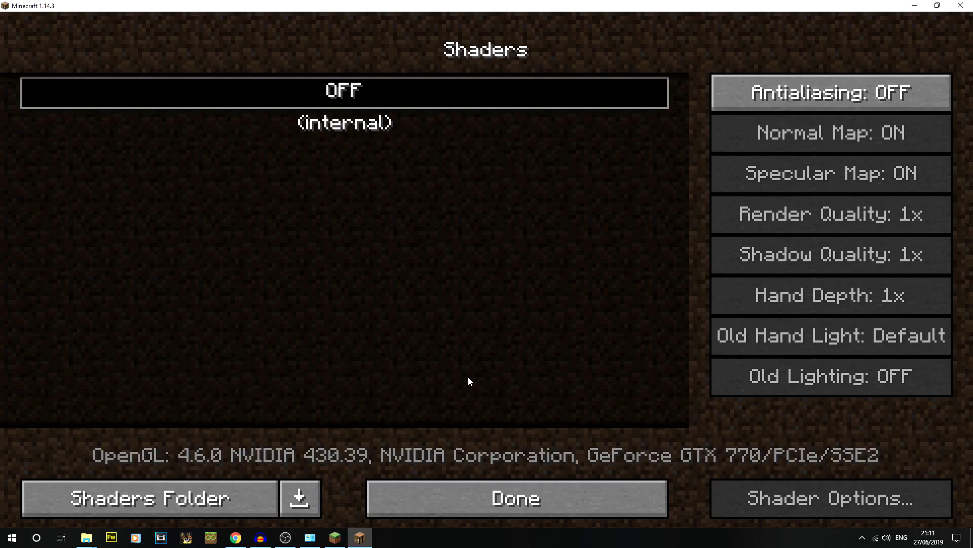
left_click(227, 497)
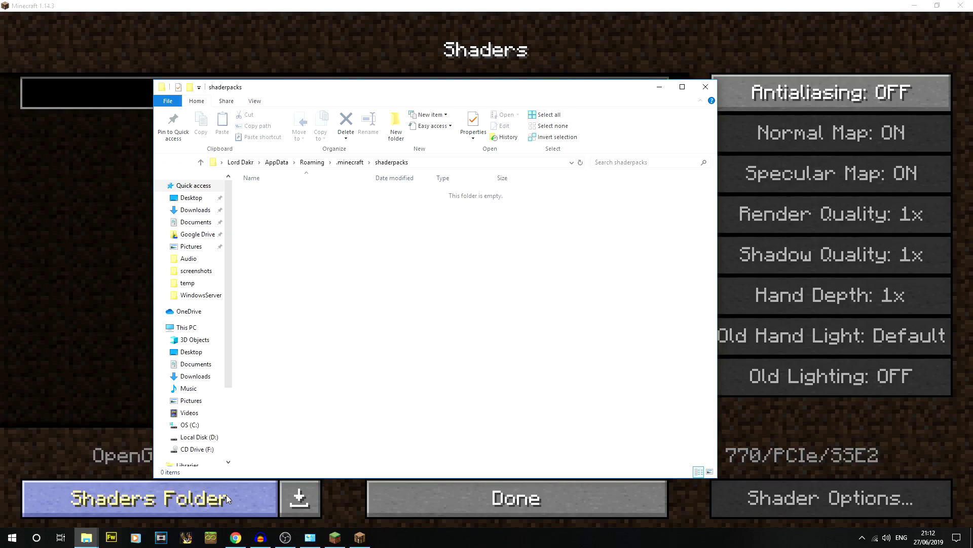
left_click(350, 162)
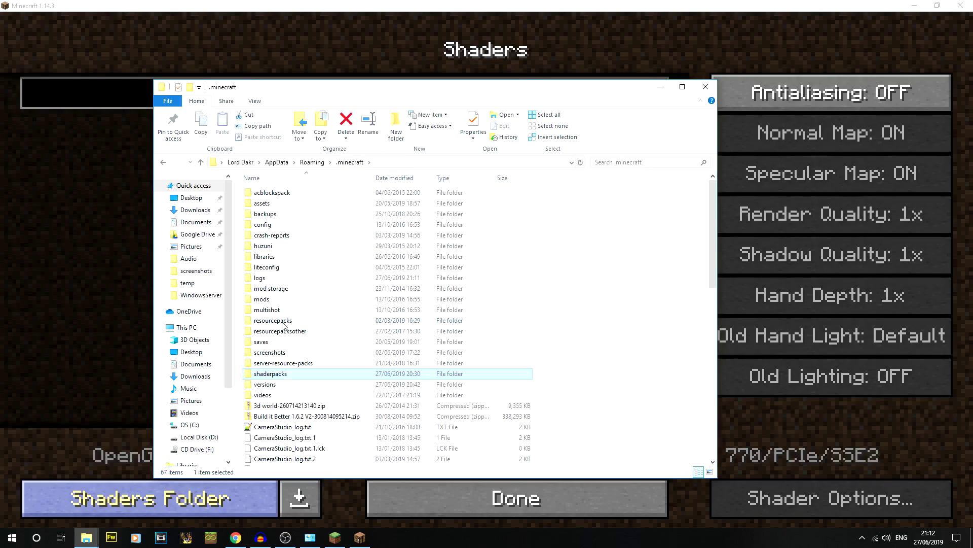
double_click(277, 376)
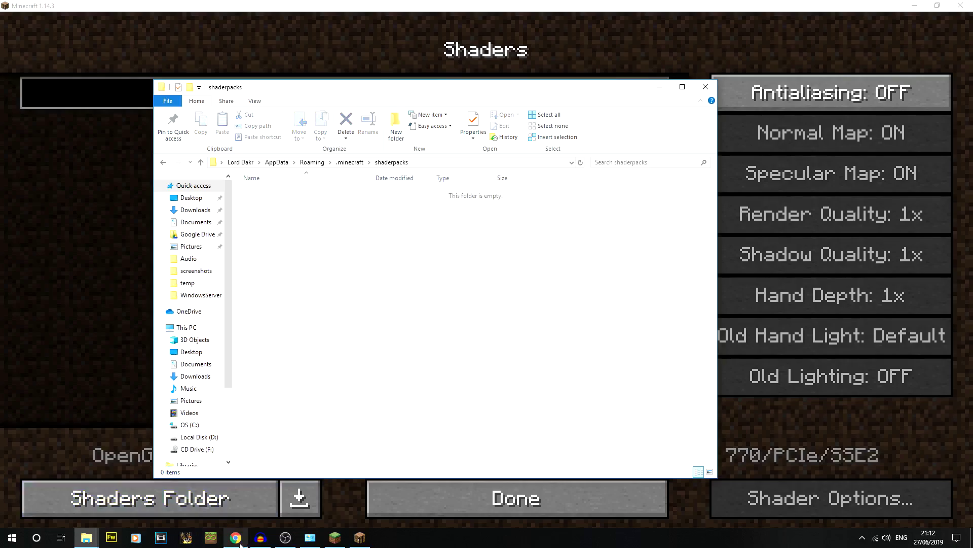
Switch to Chrome and download the Triliton's Shaders V8 1.13 Ready zip through its MediaFire page.
left_click(237, 489)
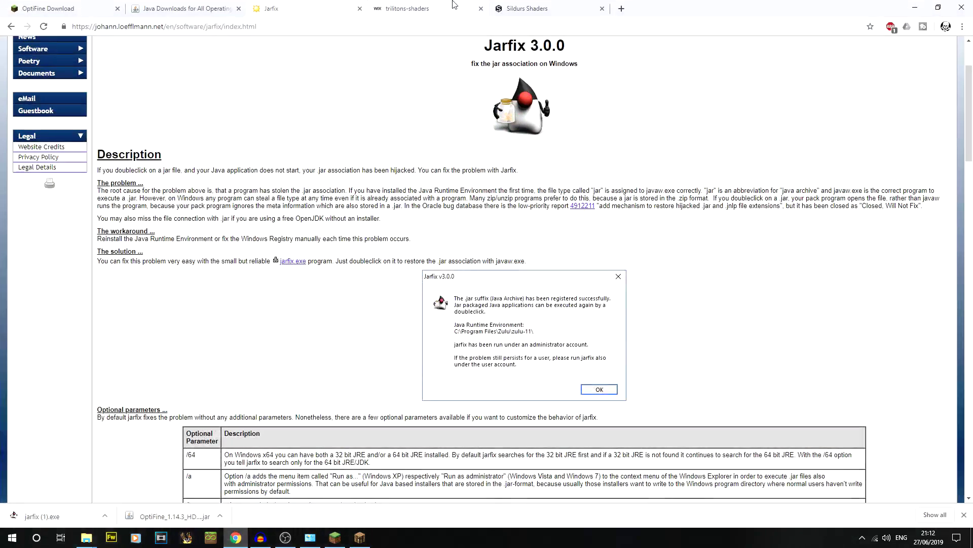
left_click(453, 4)
scroll(487, 317, "down", 12)
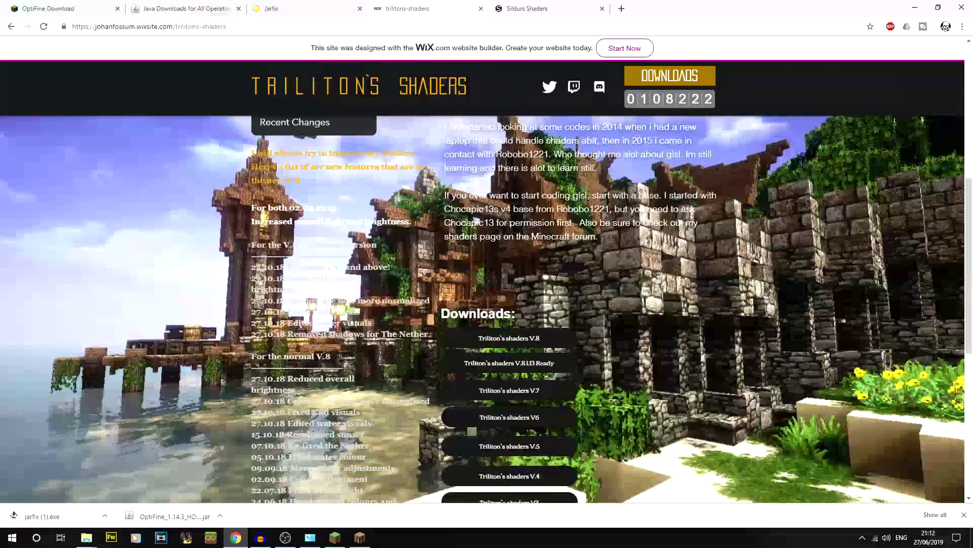
scroll(488, 317, "up", 6)
scroll(488, 316, "up", 6)
scroll(488, 316, "down", 7)
left_click(507, 8)
left_click(451, 5)
scroll(543, 257, "down", 2)
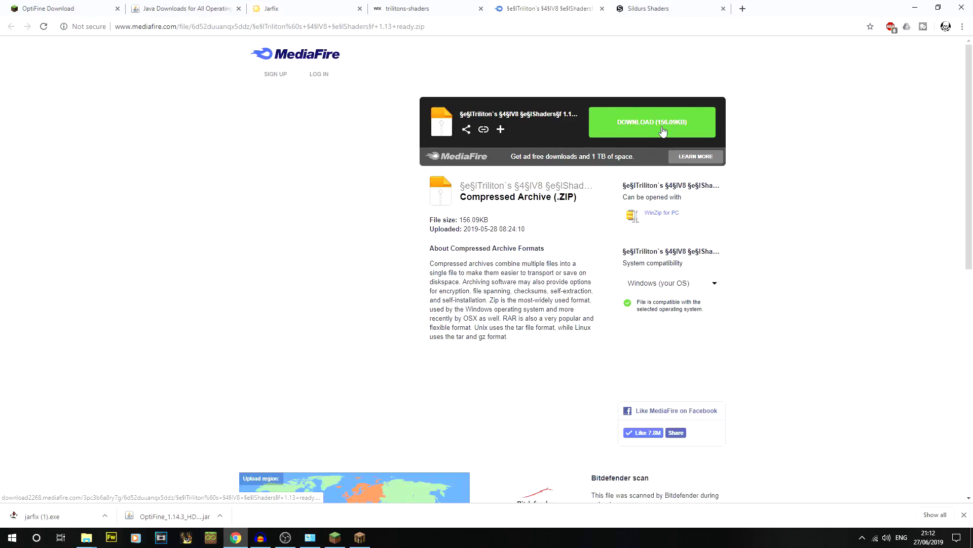
left_click(663, 131)
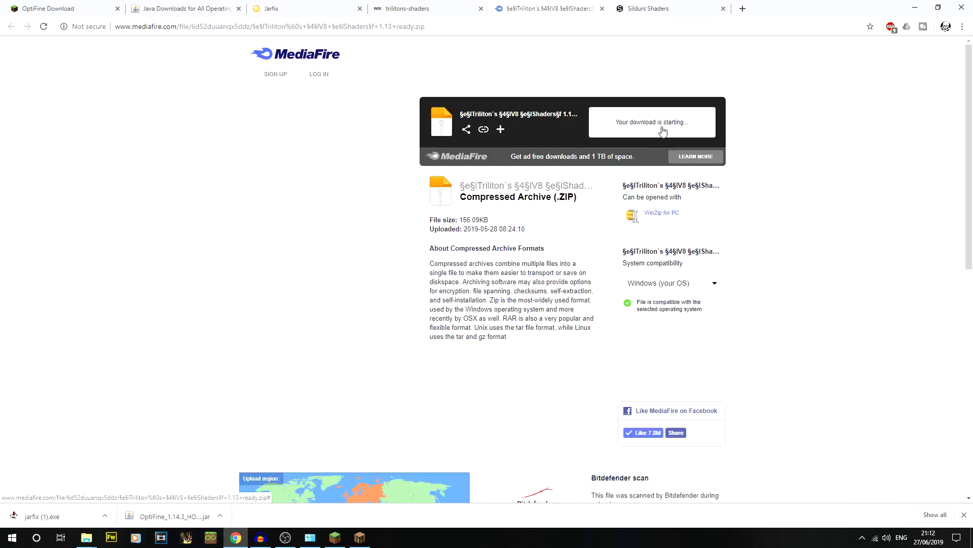
Download Sildur's Vibrant Shaders v1.22 Extreme-Volumetric lighting from the Sildurs Shaders site, denying the ad page's notification request.
left_click(657, 8)
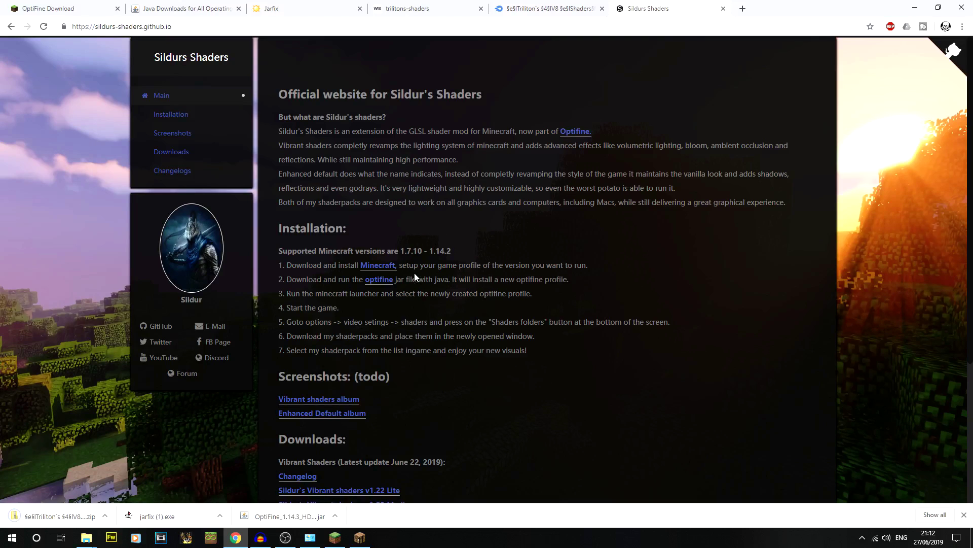
scroll(415, 273, "down", 1)
scroll(415, 272, "down", 2)
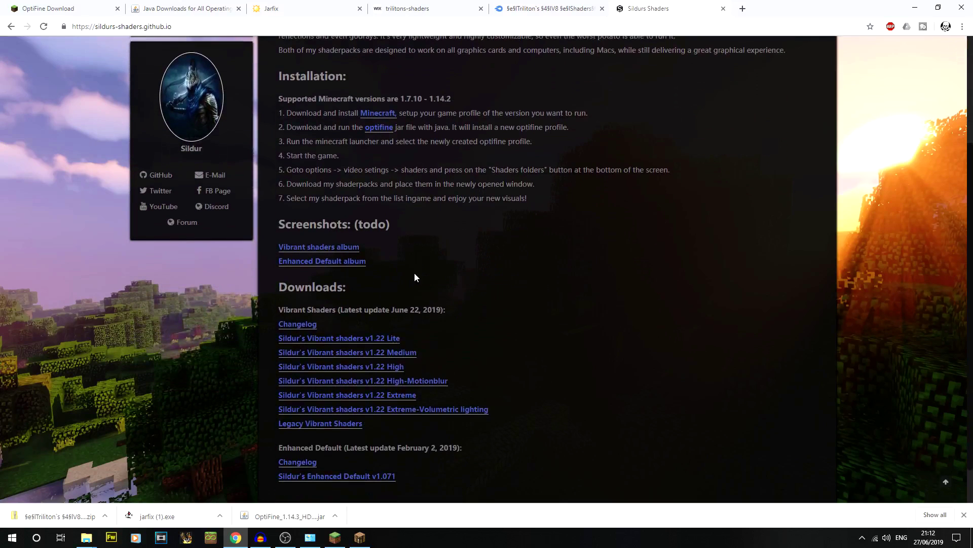
scroll(415, 276, "up", 3)
scroll(415, 276, "down", 4)
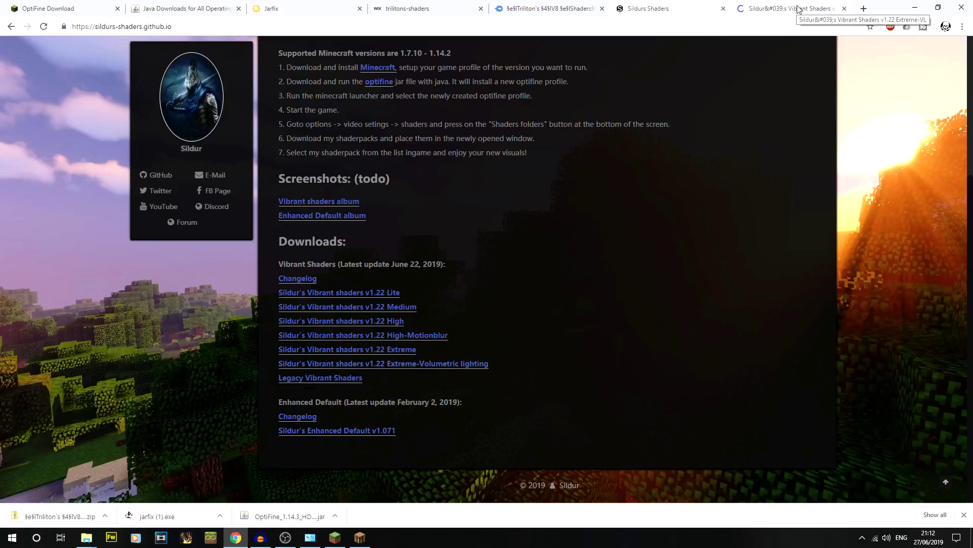
left_click(797, 9)
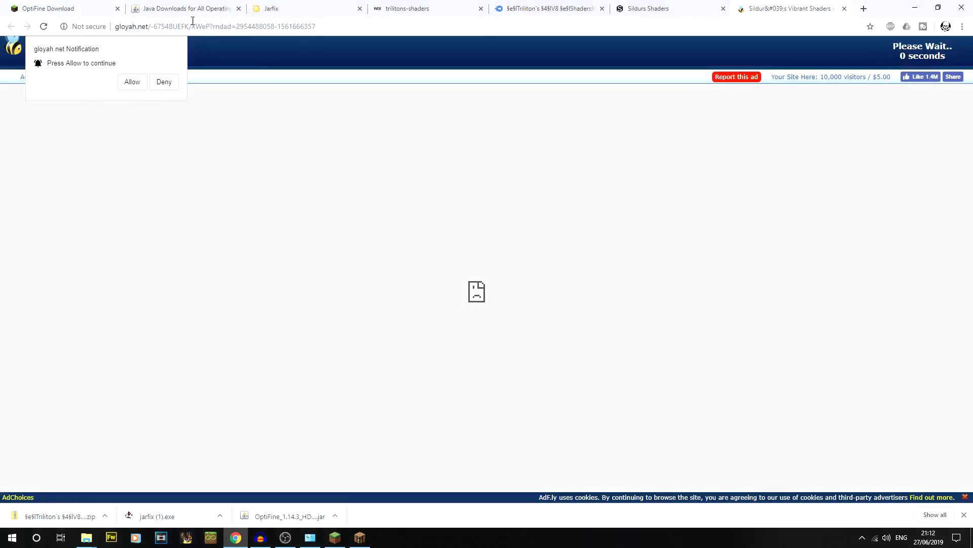
left_click(164, 82)
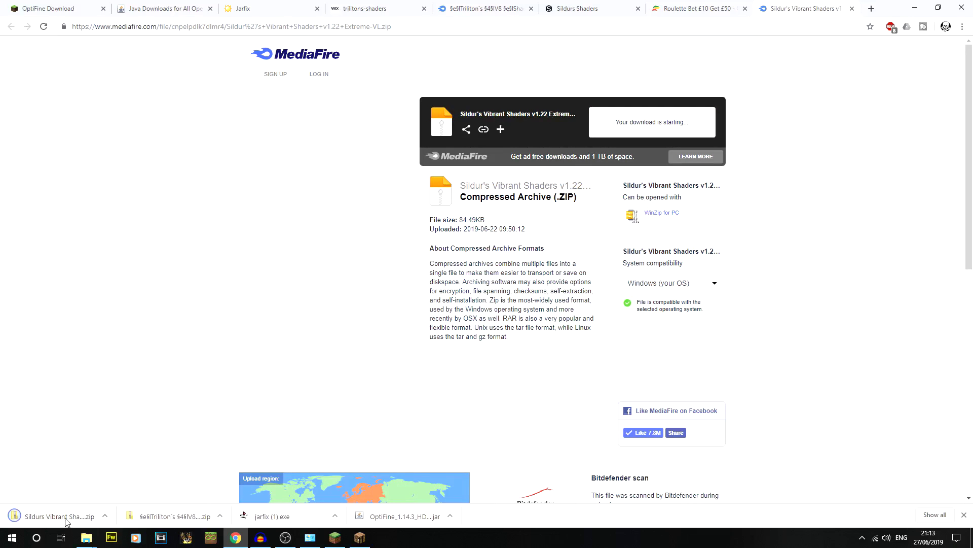
Show the downloaded Sildurs zip in its folder and arrange the Downloads and shaderpacks windows side by side.
mouse_move(89, 540)
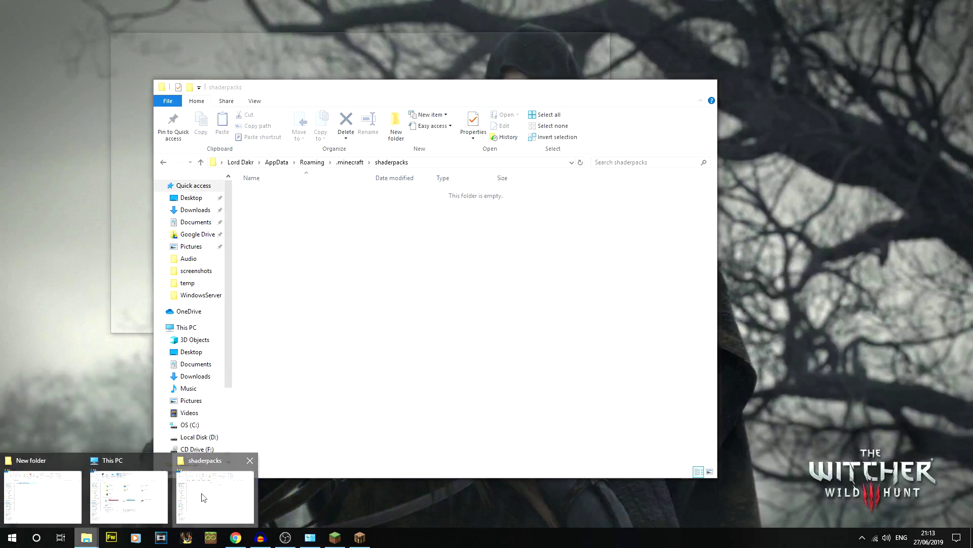
left_click(201, 495)
left_click_drag(402, 93, 972, 127)
left_click(731, 297)
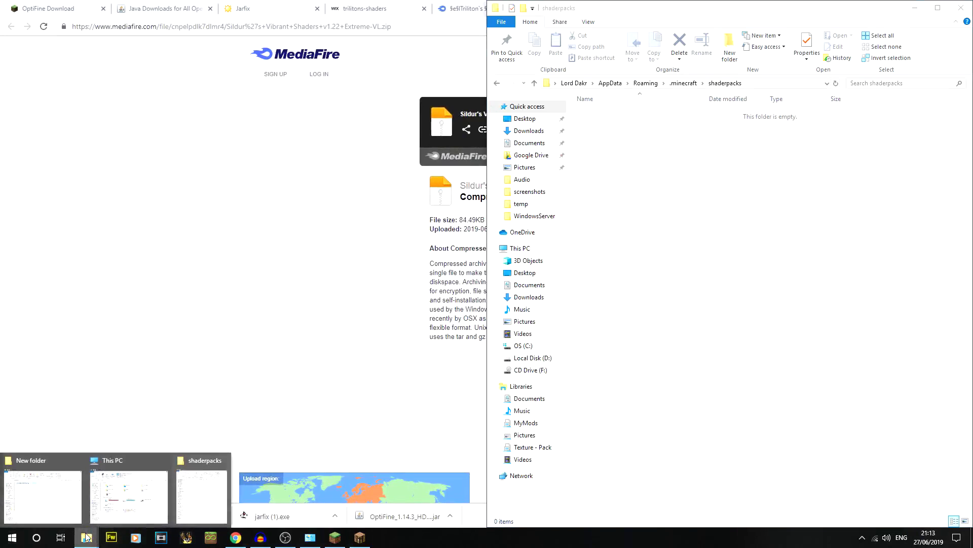
left_click(146, 518)
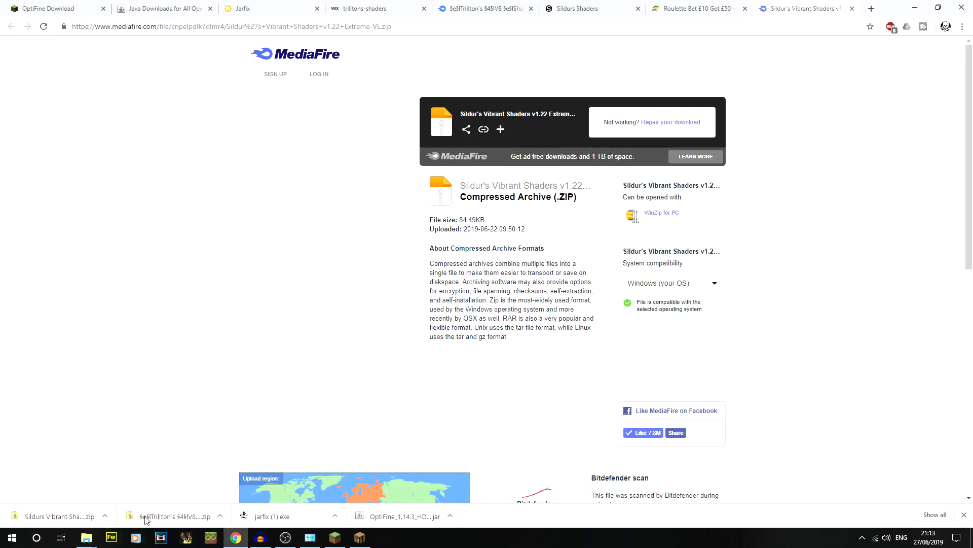
left_click(105, 516)
left_click(133, 483)
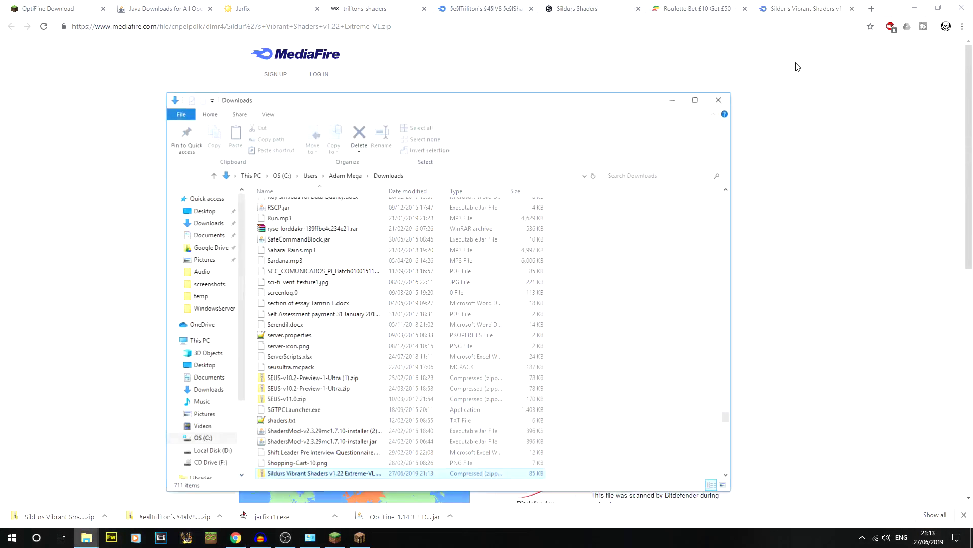
left_click(915, 7)
left_click_drag(482, 109, 461, 104)
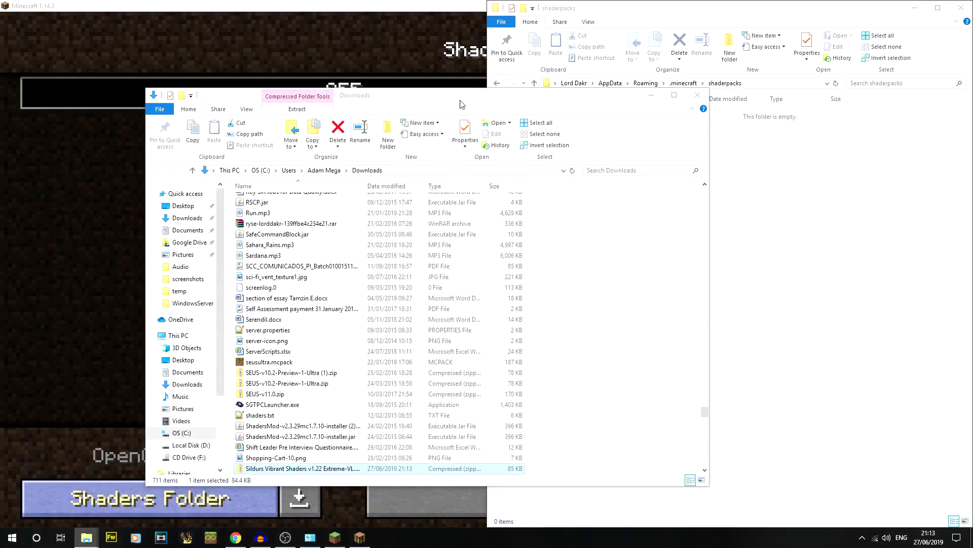
key("super+Left")
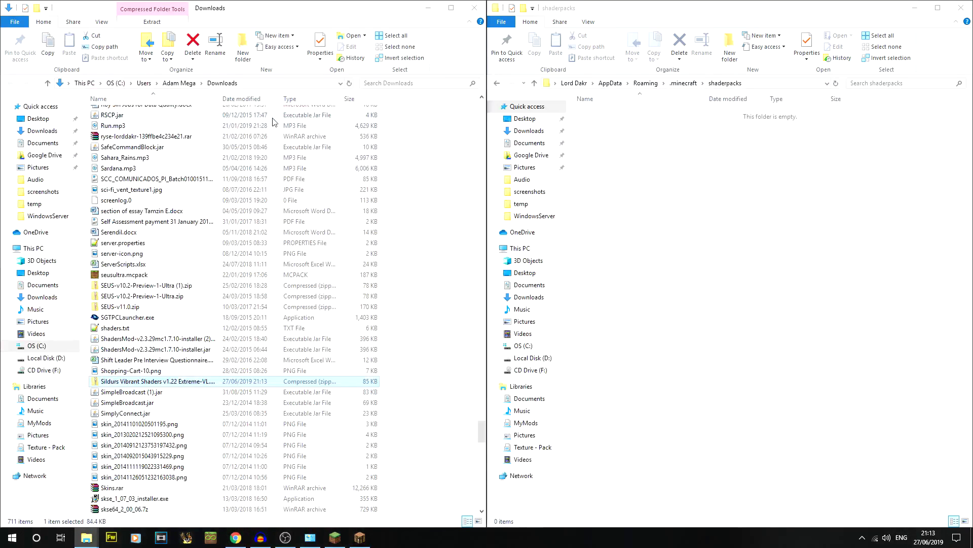
Move the newest Sildurs Vibrant Shaders and Triliton's V8 zips from Downloads into shaderpacks and minimize both folder windows.
left_click(249, 100)
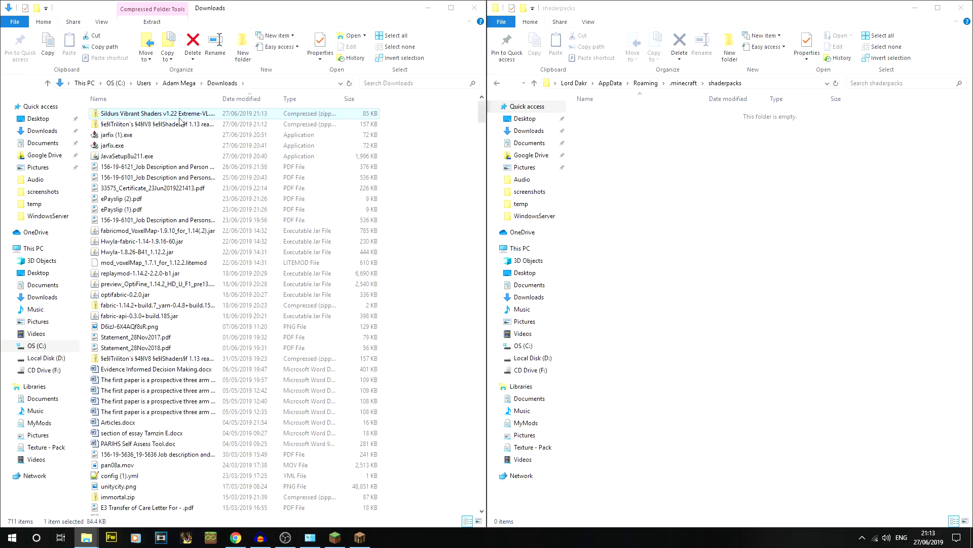
left_click_drag(220, 99, 288, 101)
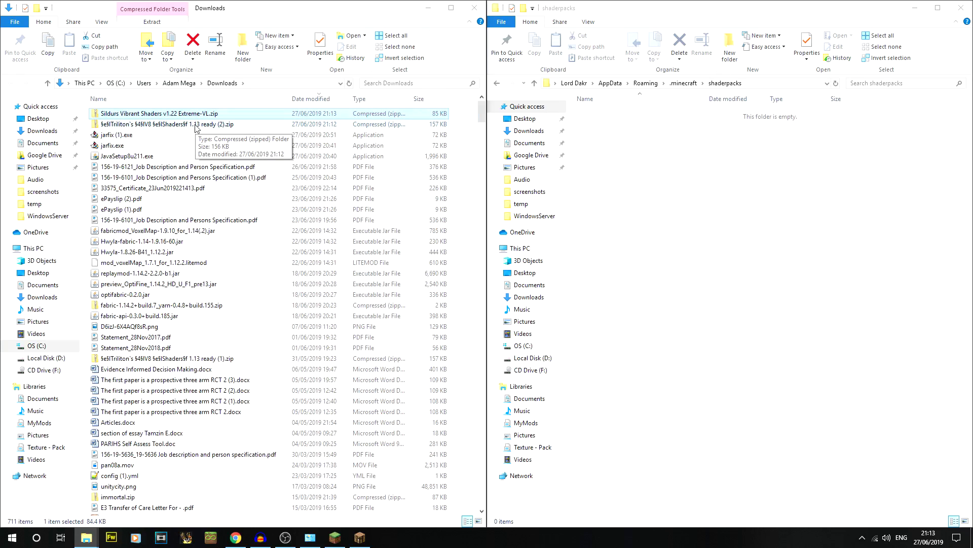
left_click(209, 127, "ctrl")
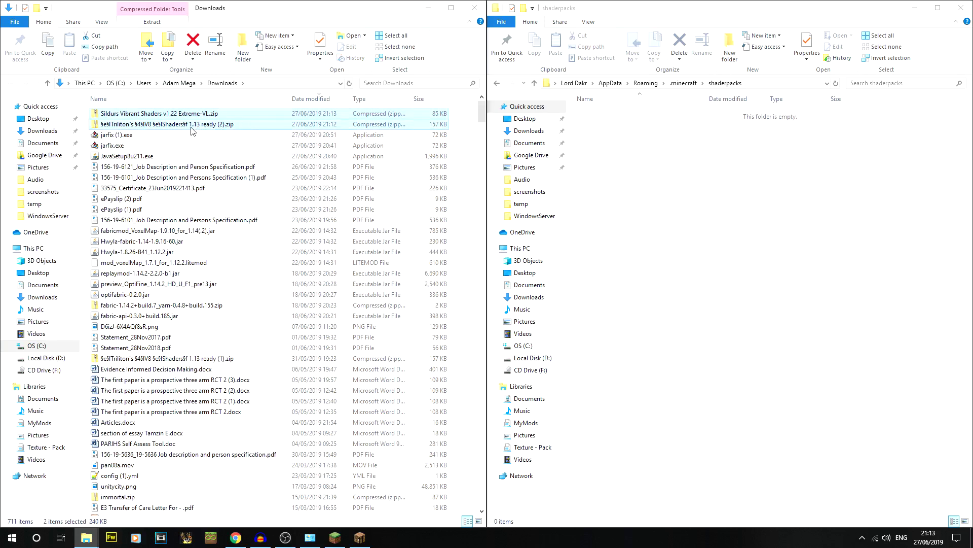
left_click_drag(191, 126, 657, 291)
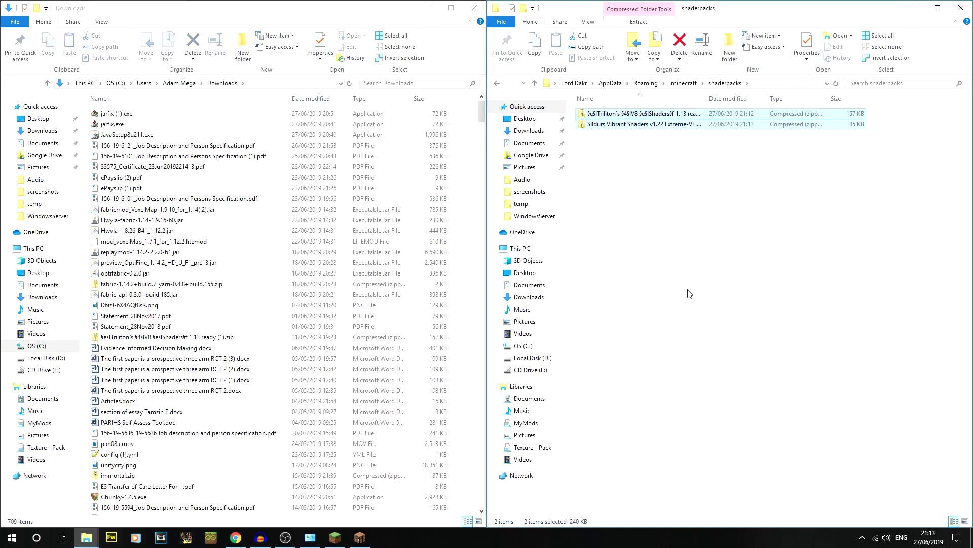
left_click(429, 9)
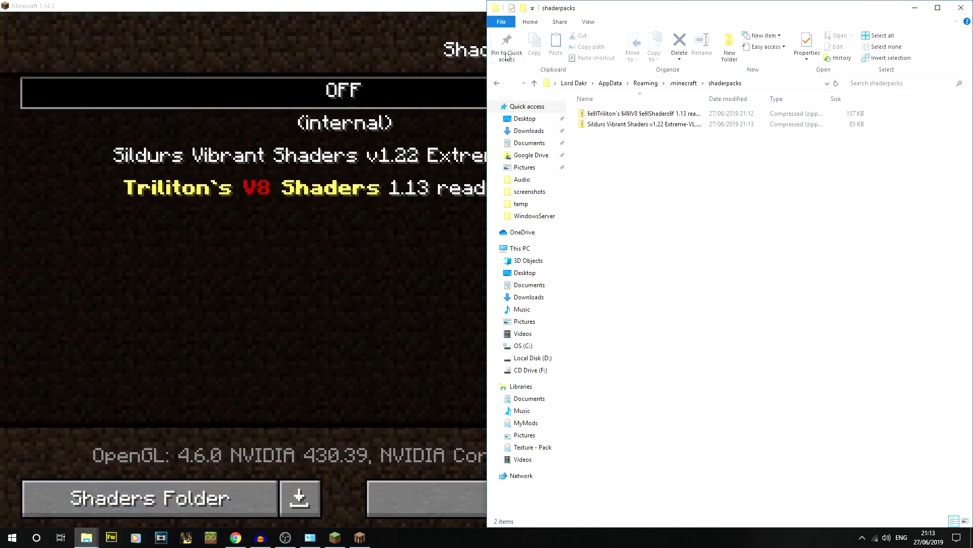
left_click(915, 8)
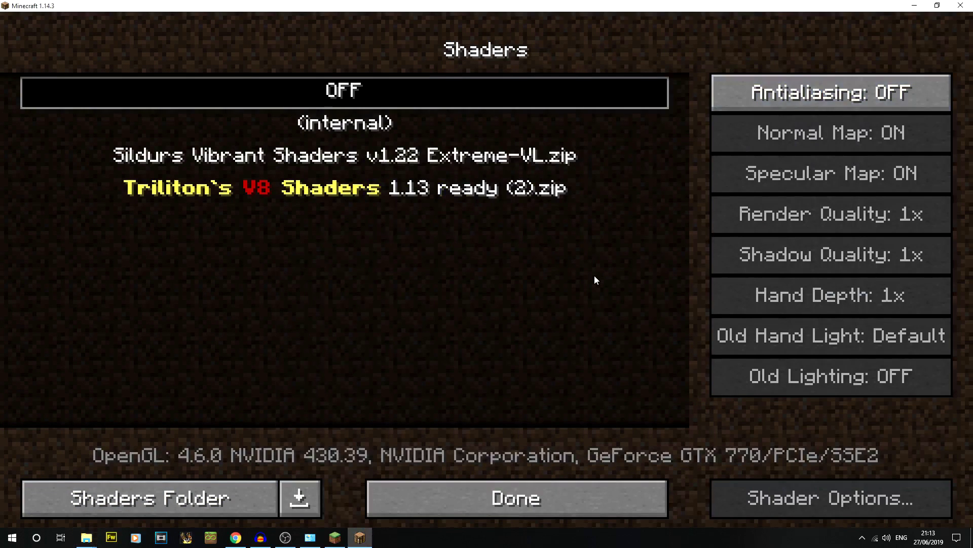
Activate Triliton's V8 Shaders 1.13 ready (2).zip and return from the settings to the Minecraft title screen.
left_click(466, 193)
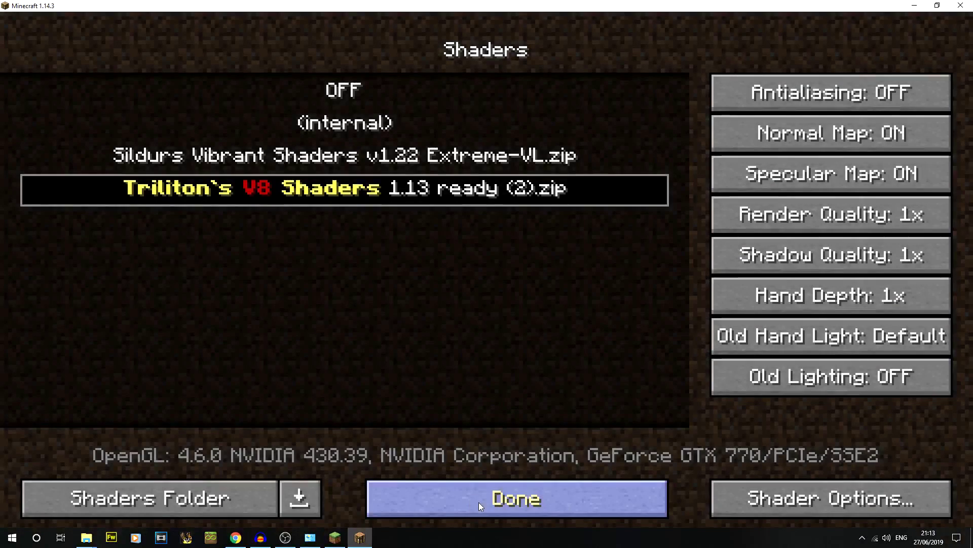
left_click(478, 502)
left_click(525, 486)
left_click(521, 463)
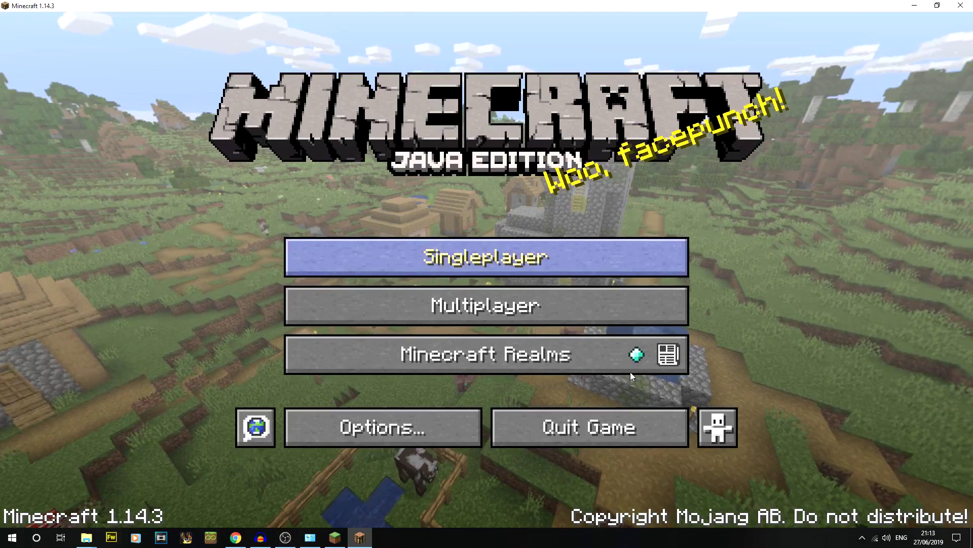
Create a new singleplayer world and load into it.
key("Return")
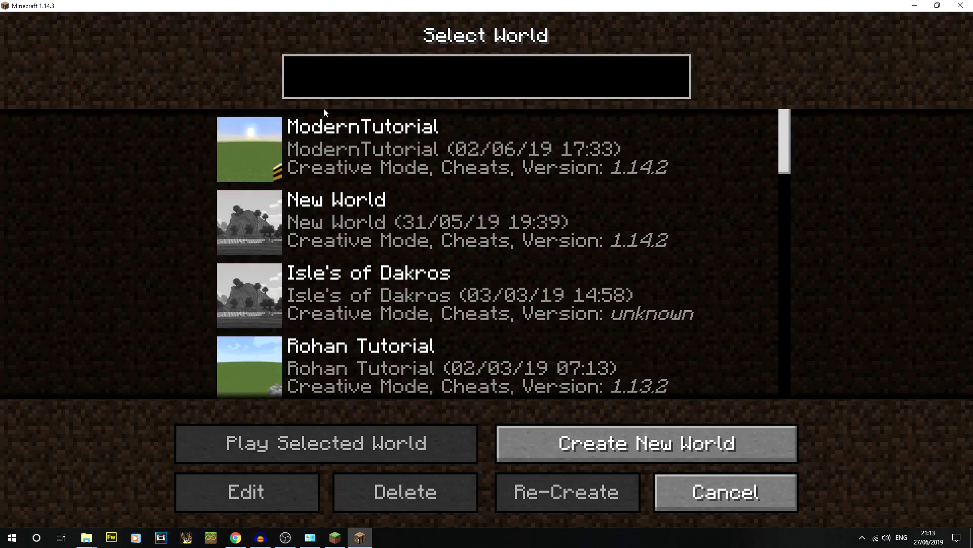
left_click(617, 447)
left_click(510, 273)
left_click(558, 273)
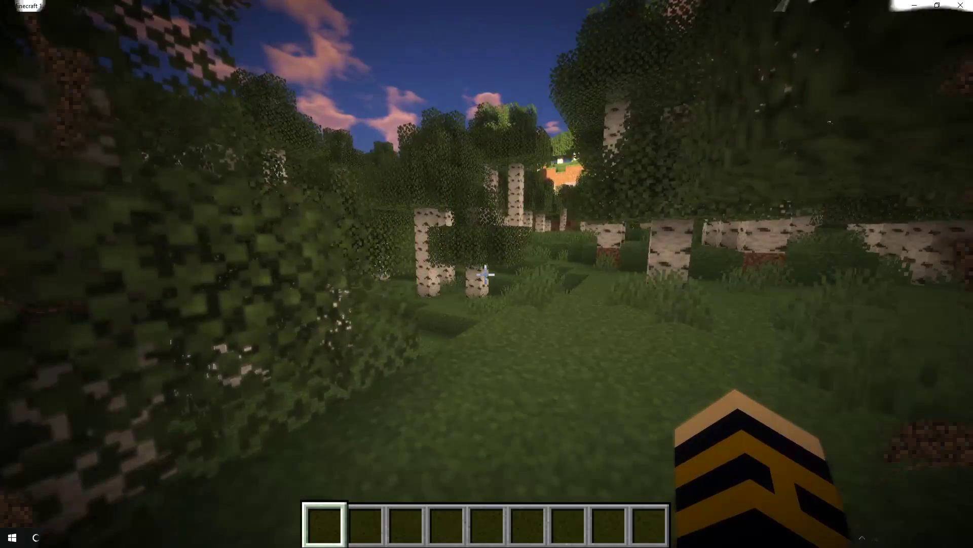
Walk through the birch forest to the pond to examine the shader's lighting, foliage and water.
key("w")
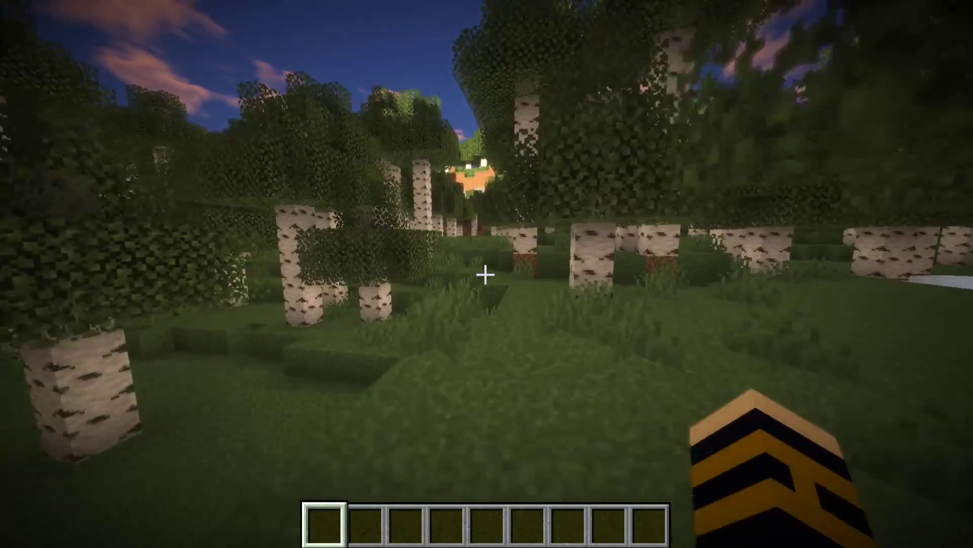
key("w")
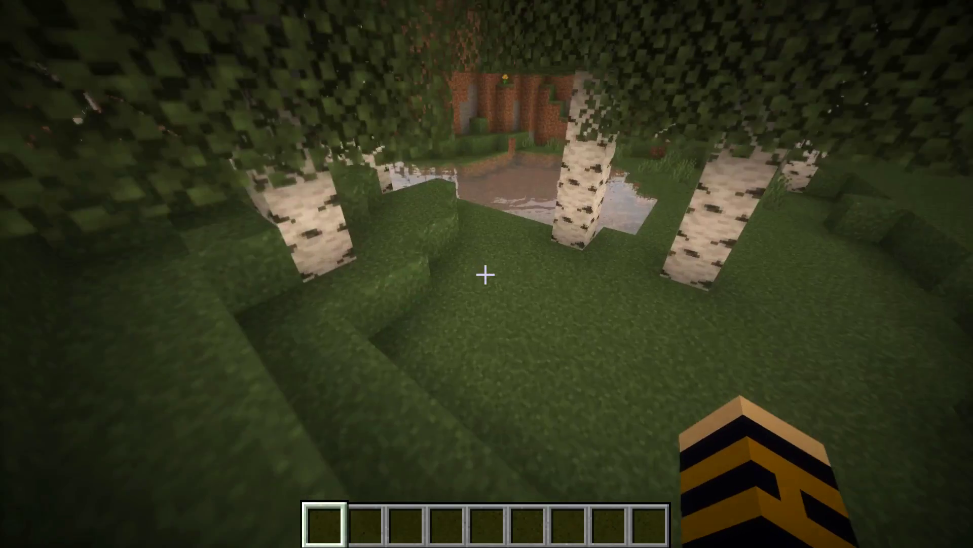
key("w")
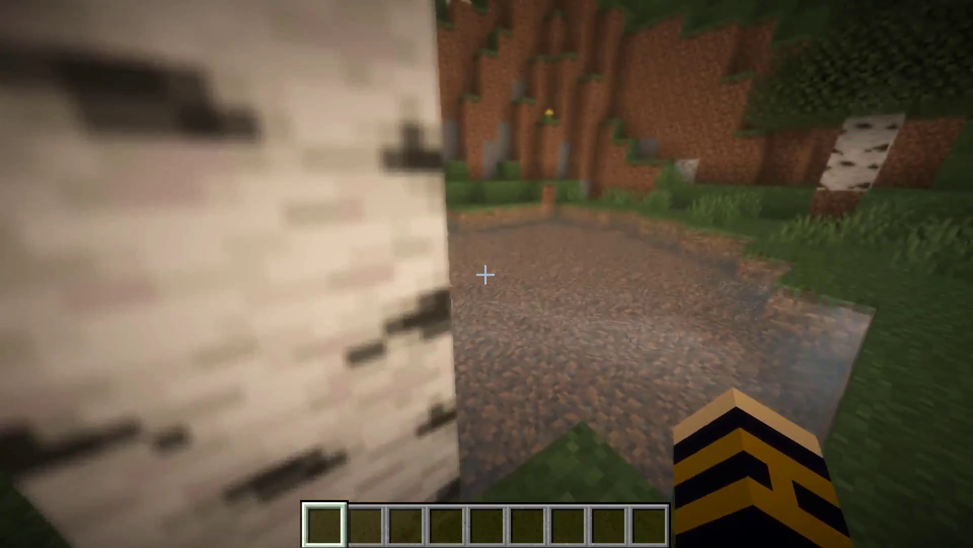
Pause the game and open the Shader Options of the active Triliton's V8 shader pack from the video settings.
key("Escape")
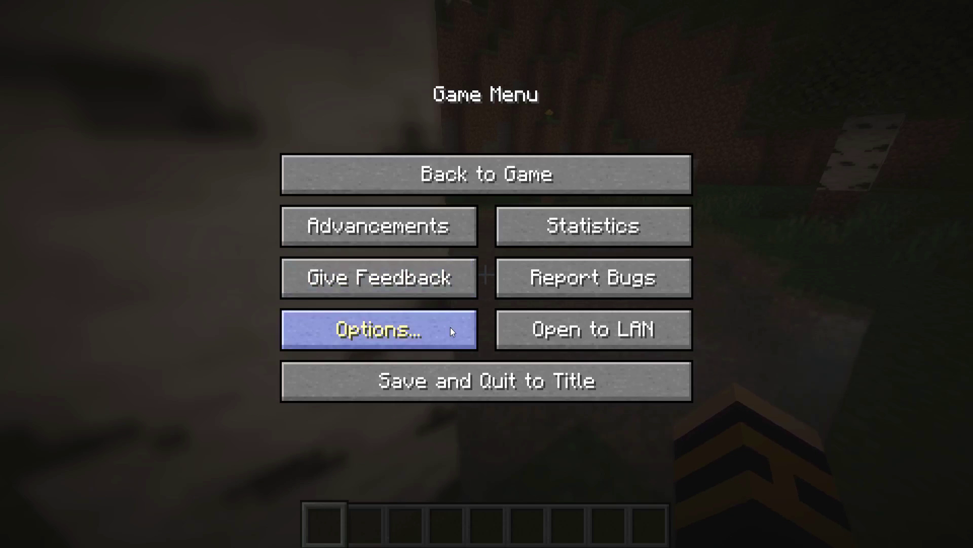
left_click(391, 329)
left_click(378, 259)
left_click(348, 354)
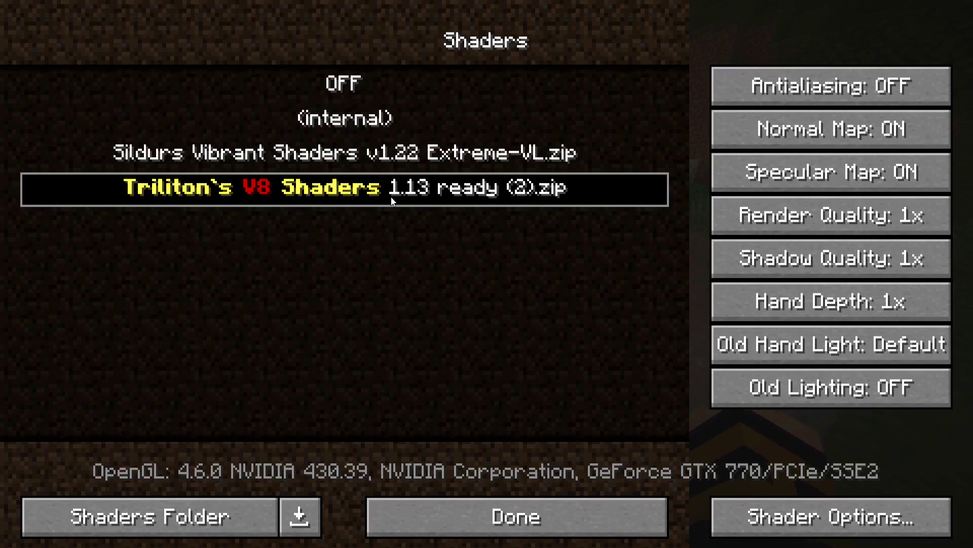
left_click(831, 516)
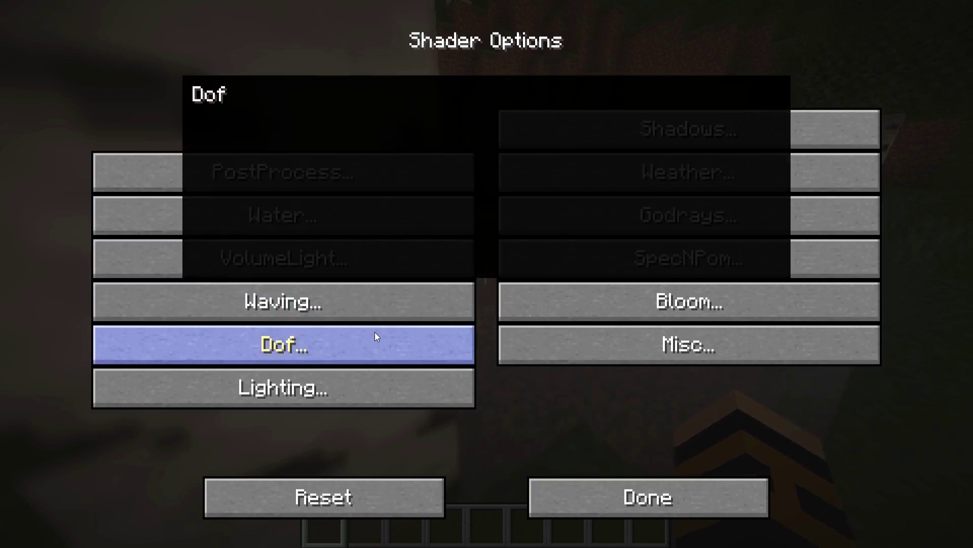
Turn off DOF in the shader pack's depth-of-field options.
left_click(375, 337)
left_click(596, 92)
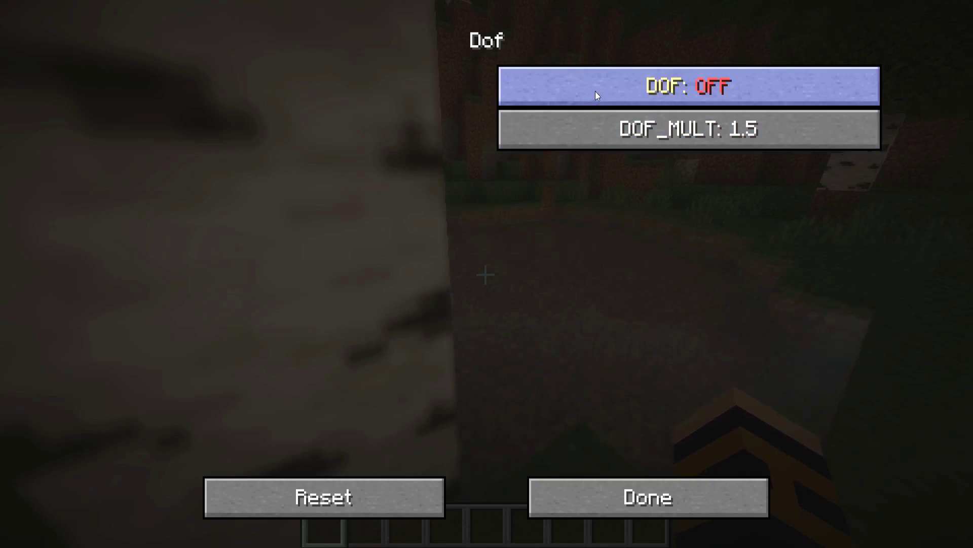
left_click(628, 495)
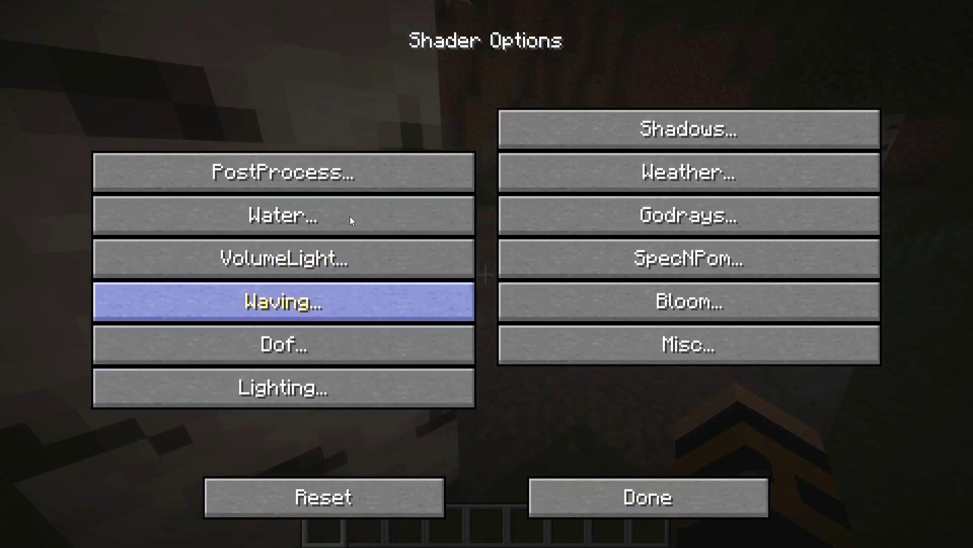
Turn off MOTIONBLUR in the shader pack's PostProcess options and return to the game world.
left_click(354, 178)
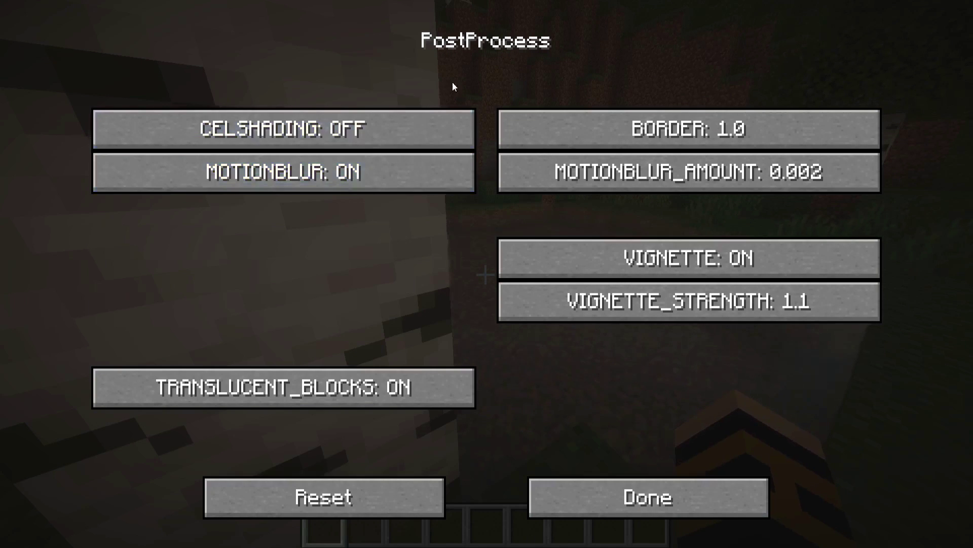
left_click(301, 173)
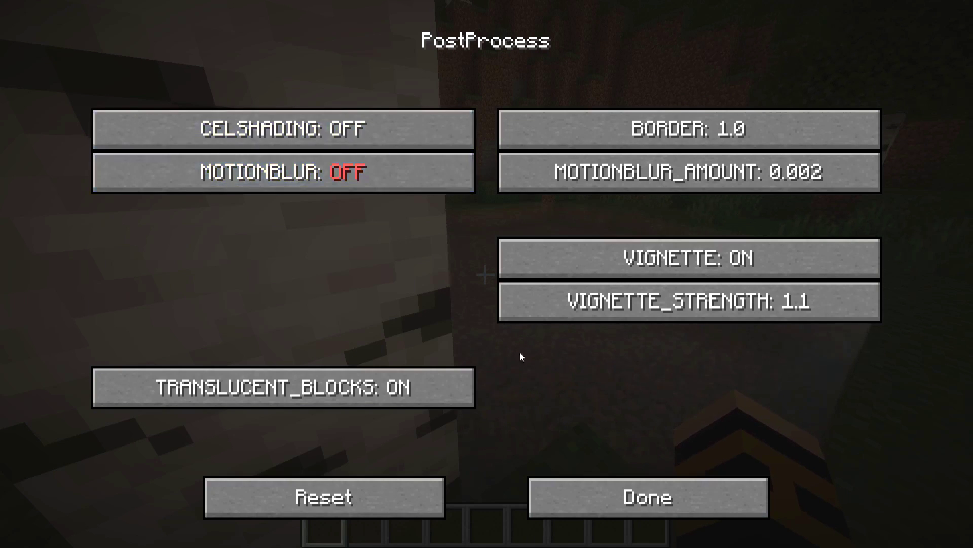
left_click(648, 507)
left_click(573, 500)
left_click(443, 513)
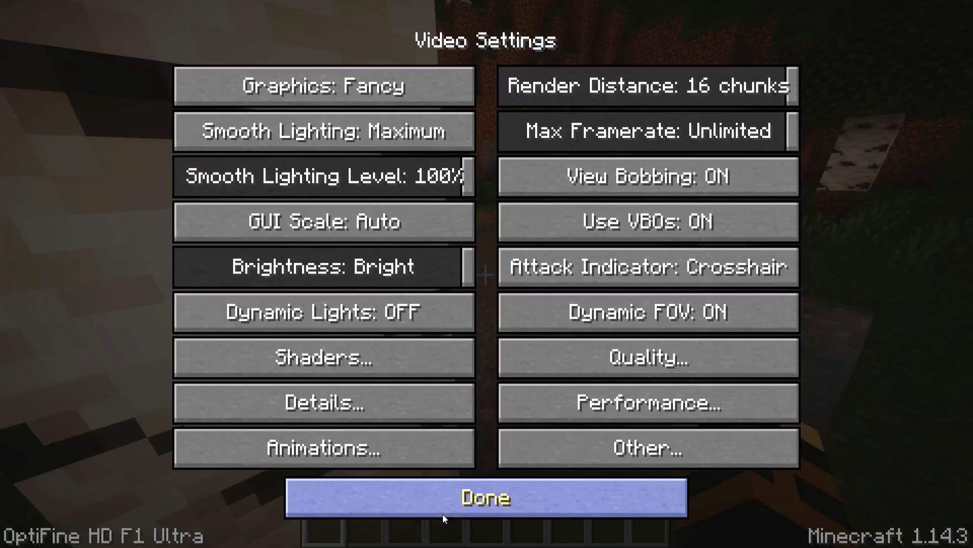
left_click(522, 483)
key("Escape")
key("Escape")
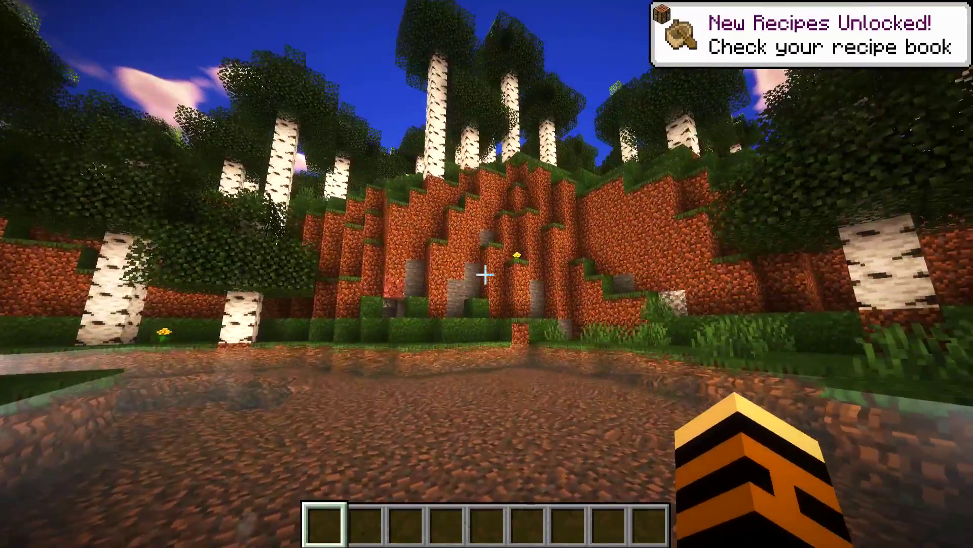
key("space")
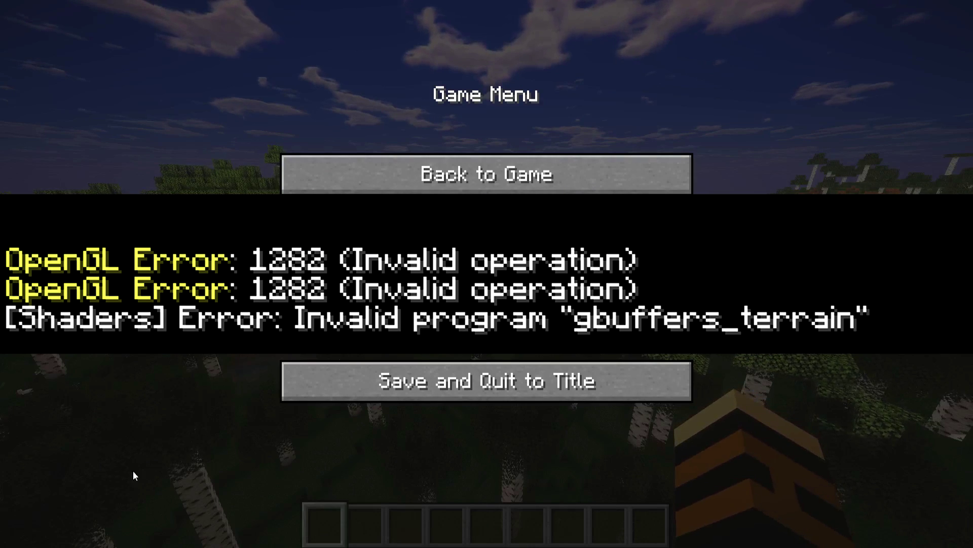
Switch the active shader pack to Sildurs Vibrant Shaders v1.22 Extreme-VL.zip and return to the game world.
left_click(364, 331)
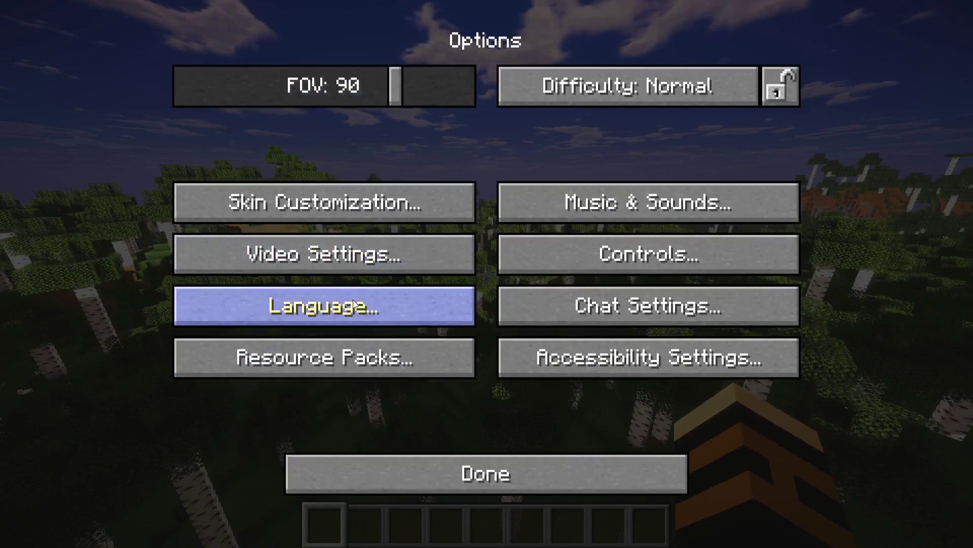
left_click(370, 256)
left_click(393, 357)
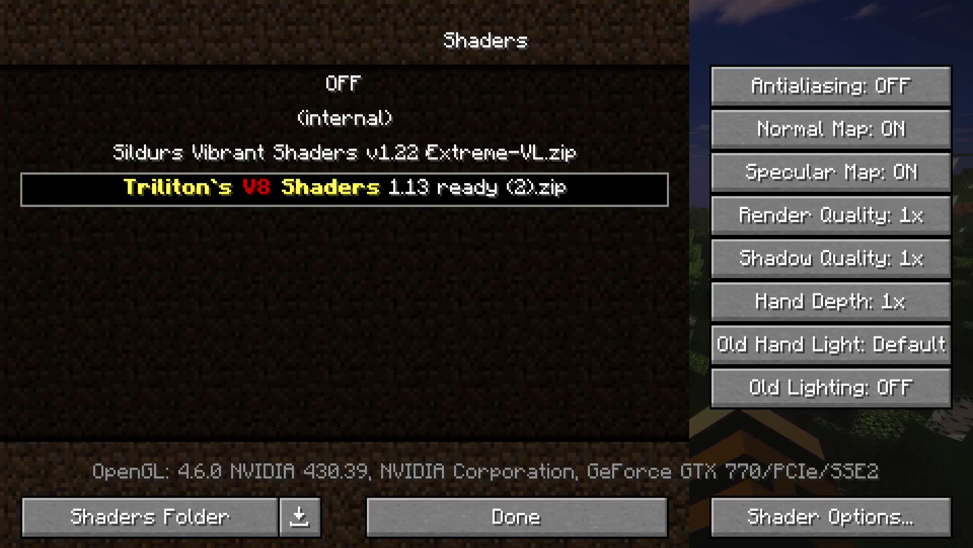
left_click(345, 154)
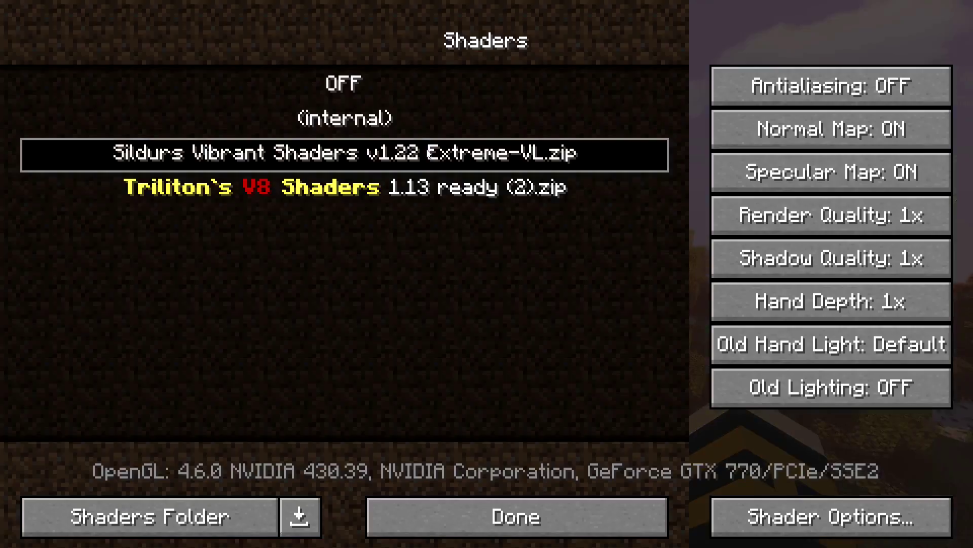
key("Escape")
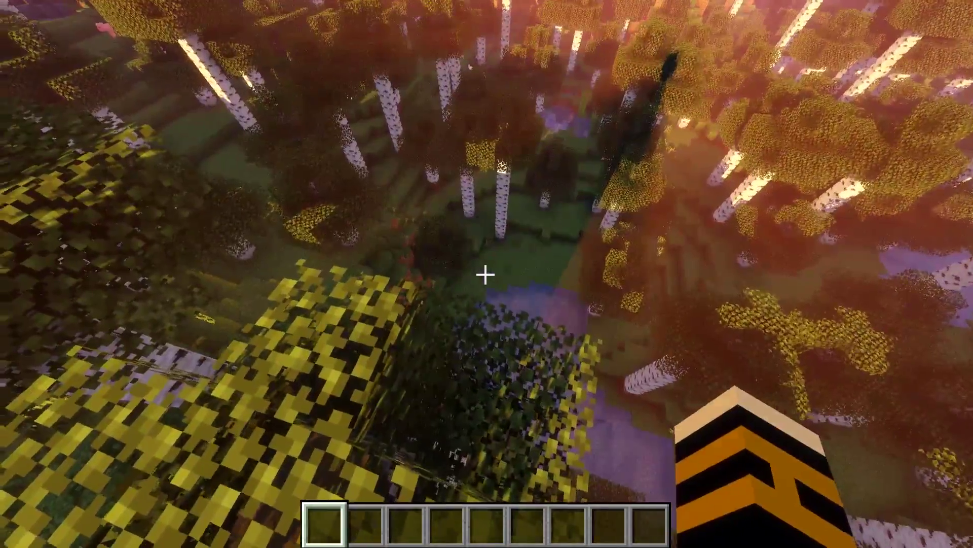